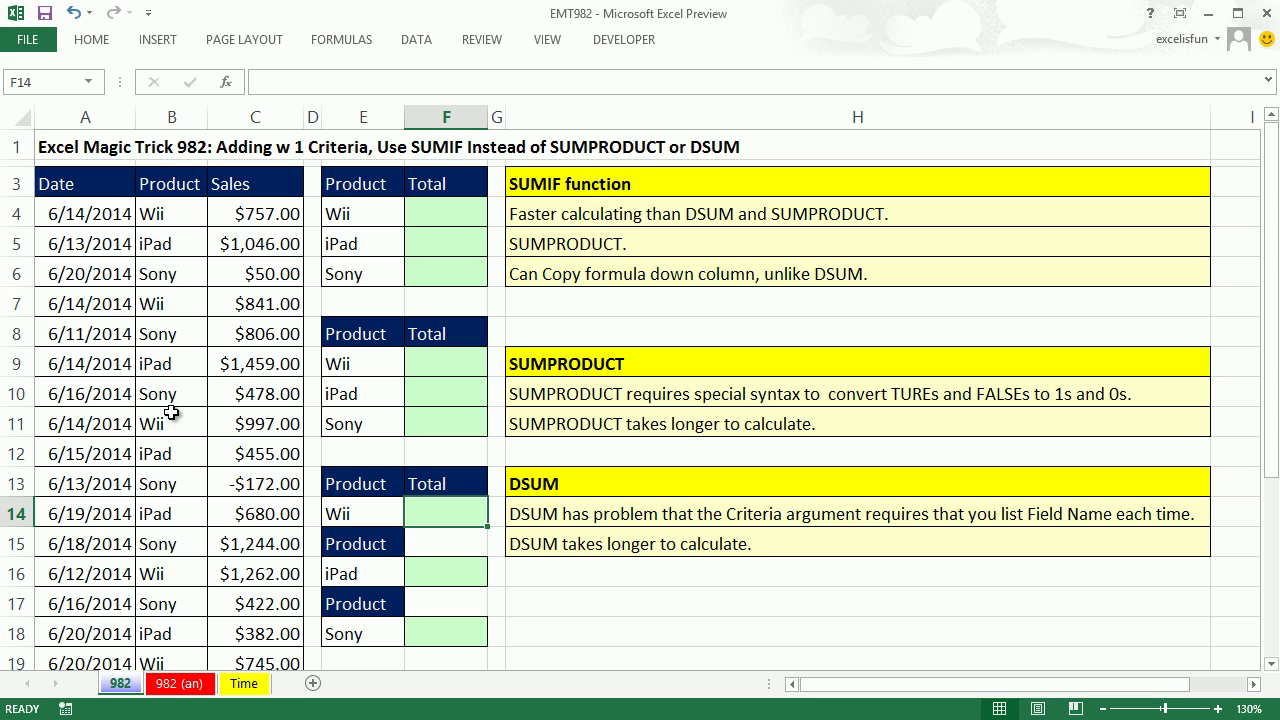
click(362, 484)
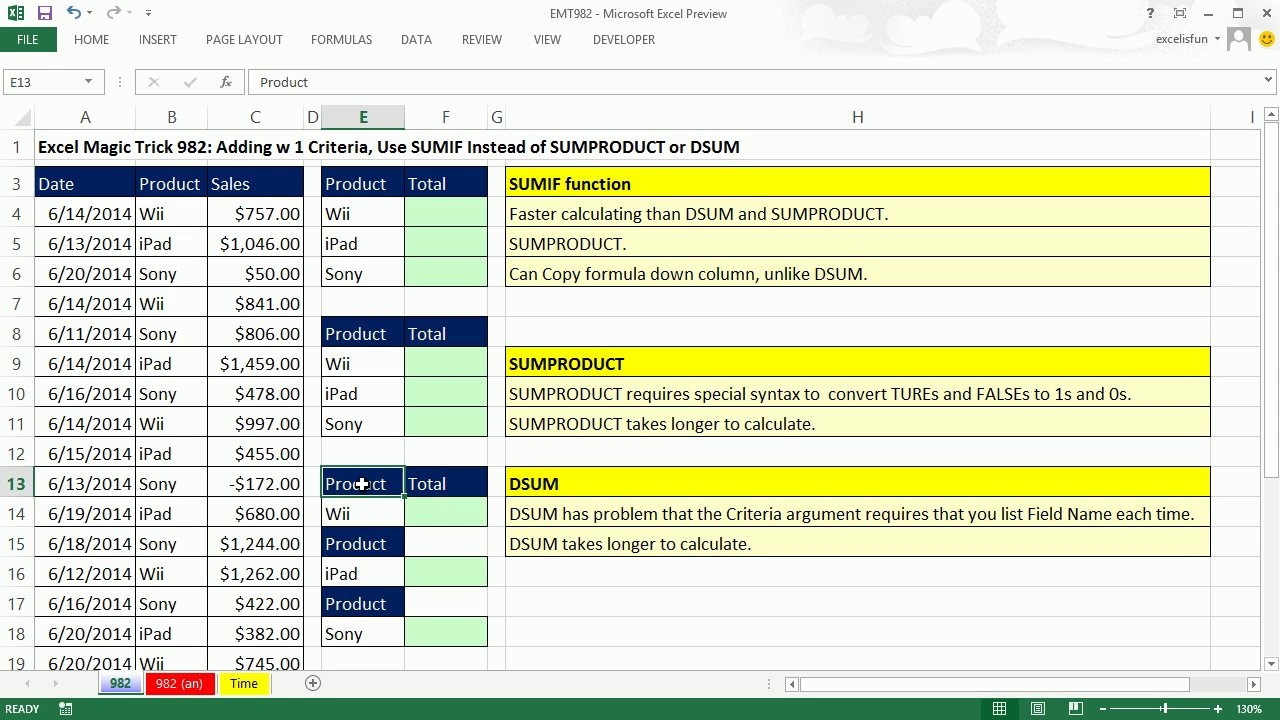
drag(362, 484, 364, 511)
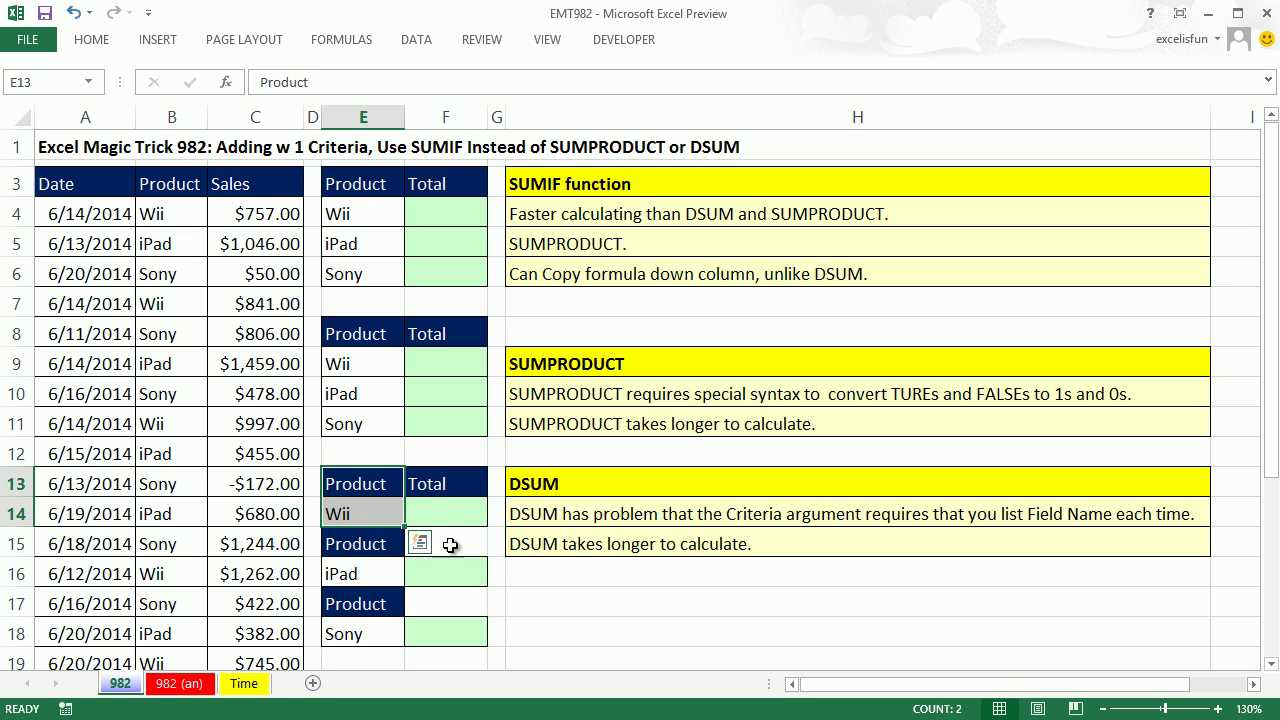
click(361, 541)
drag(361, 541, 362, 630)
Step: Start a DSUM formula in F14 with the Product and Sales range B3:C27 as its database argument
click(429, 510)
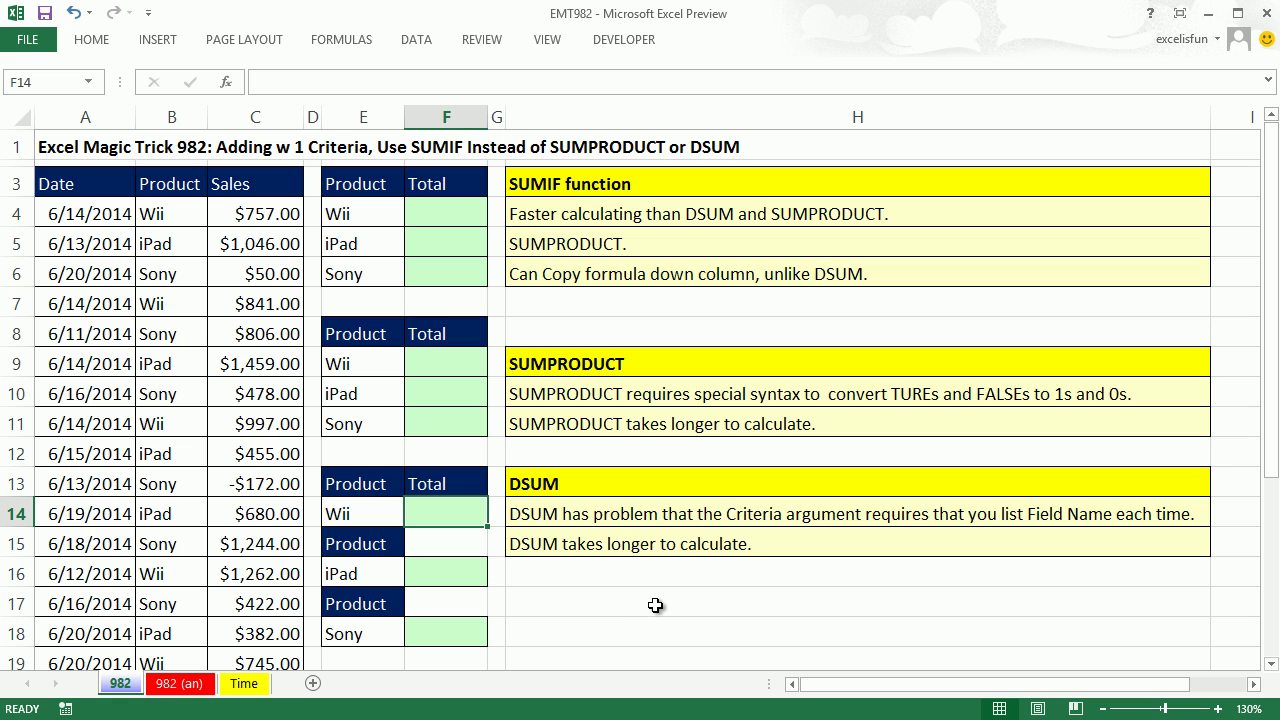
text(=dsu)
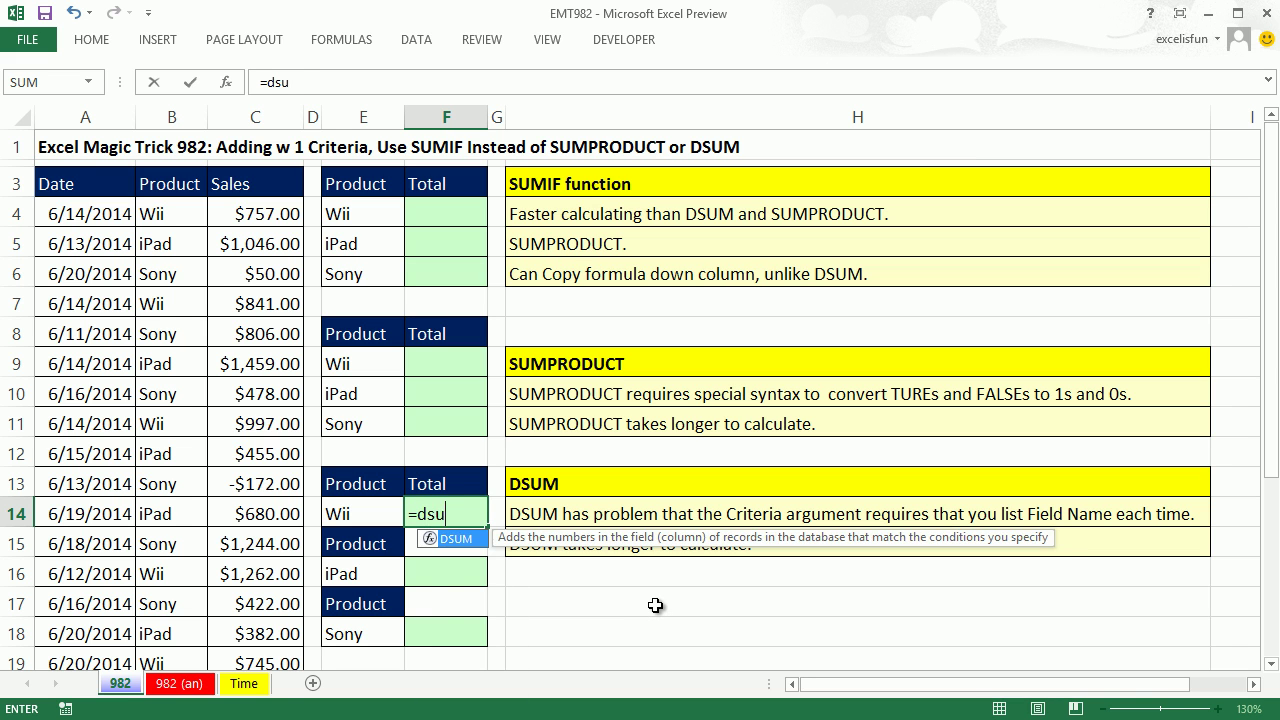
key(Tab)
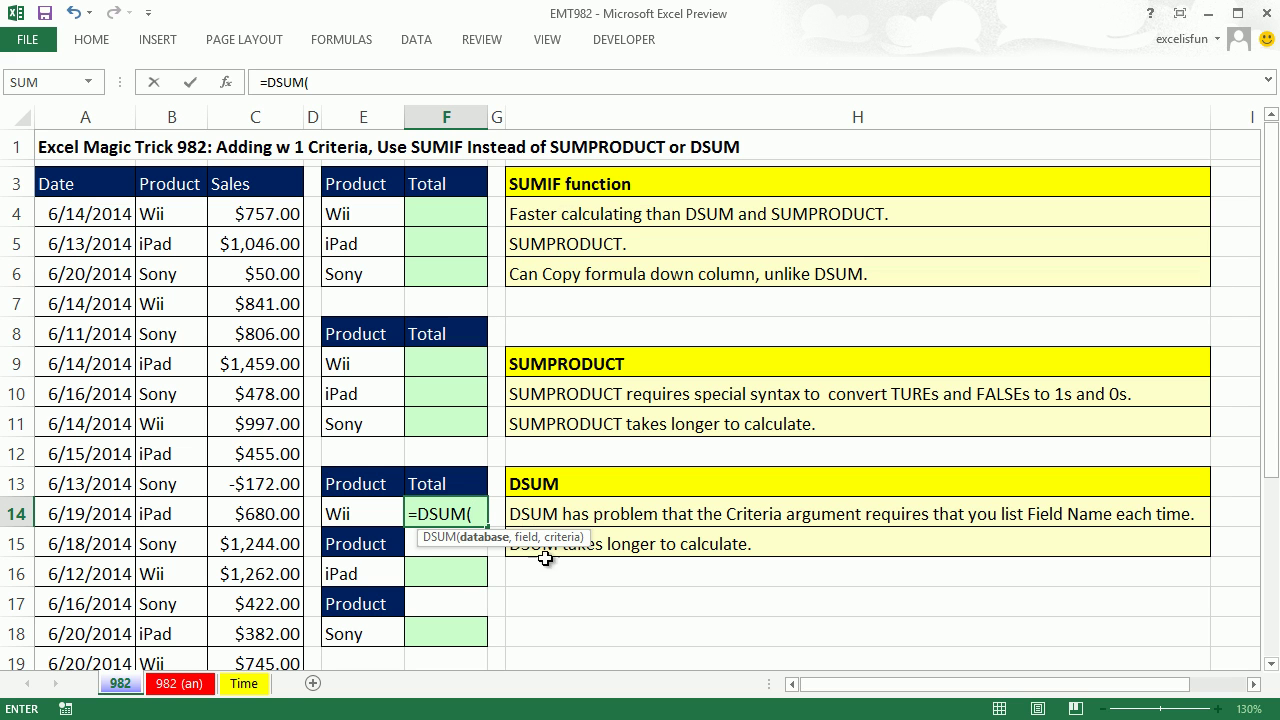
drag(176, 183, 236, 183)
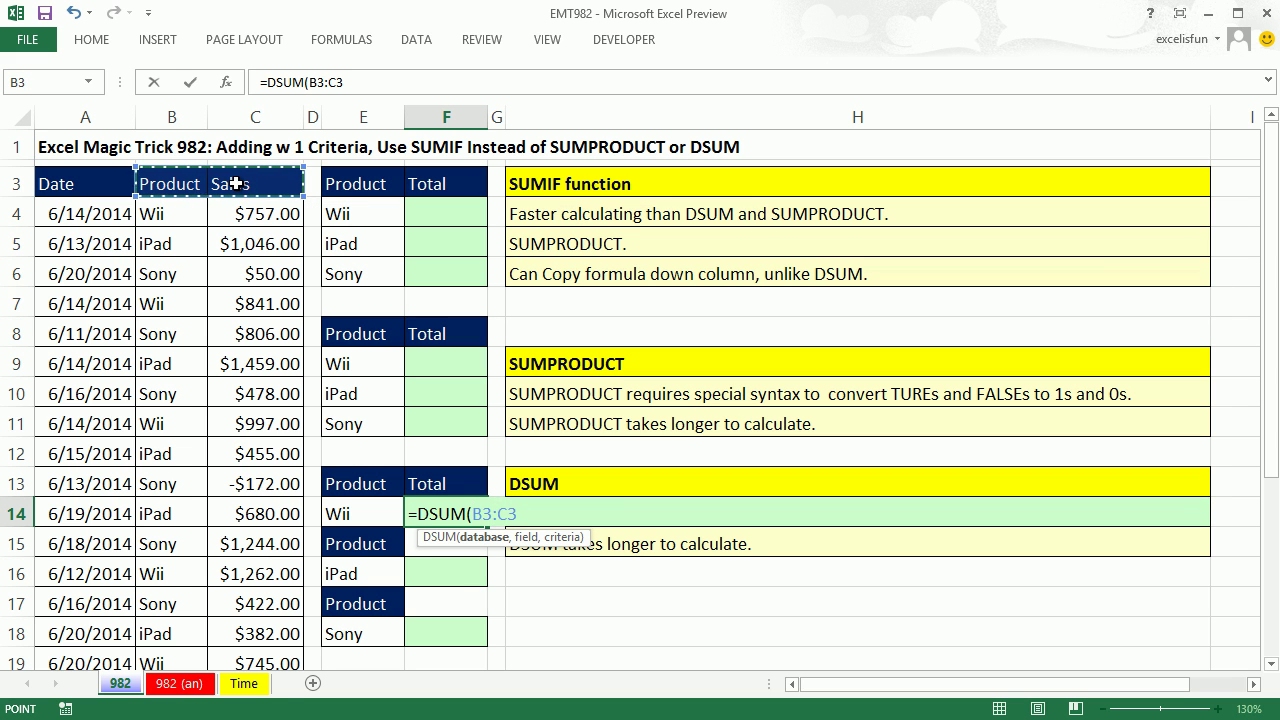
key(ctrl+shift+Down)
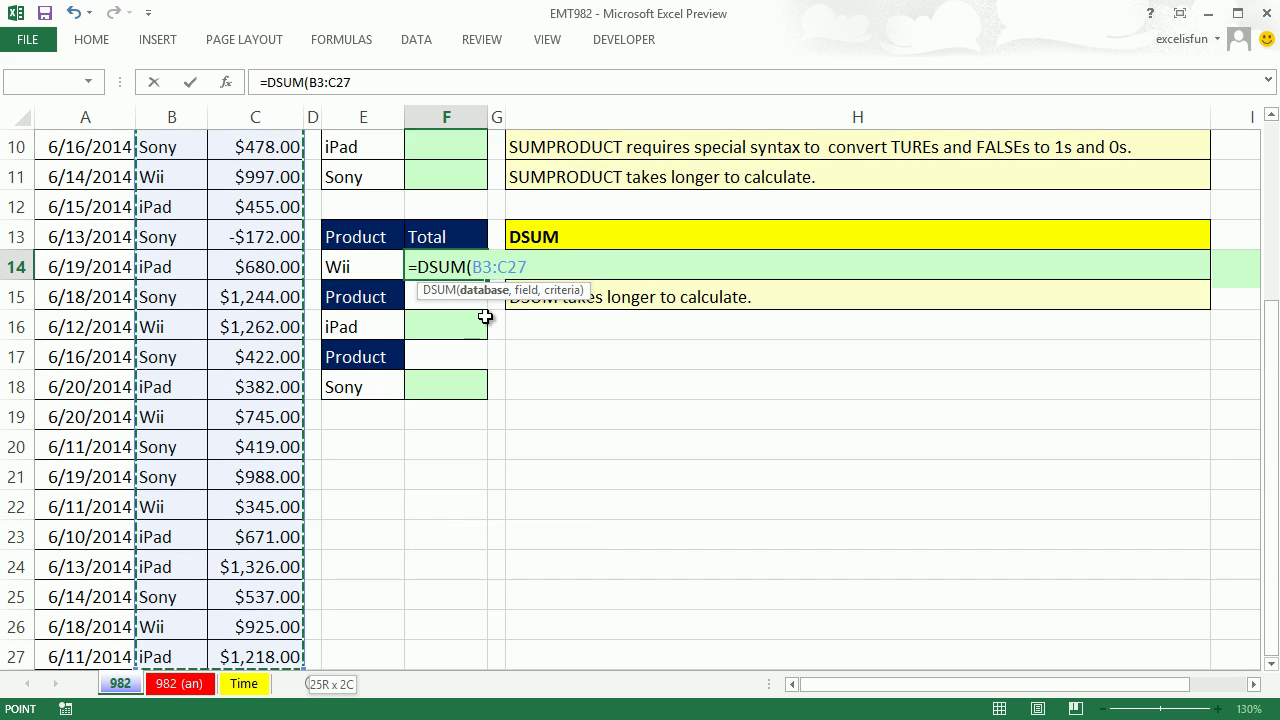
scroll(685, 494, up, 3)
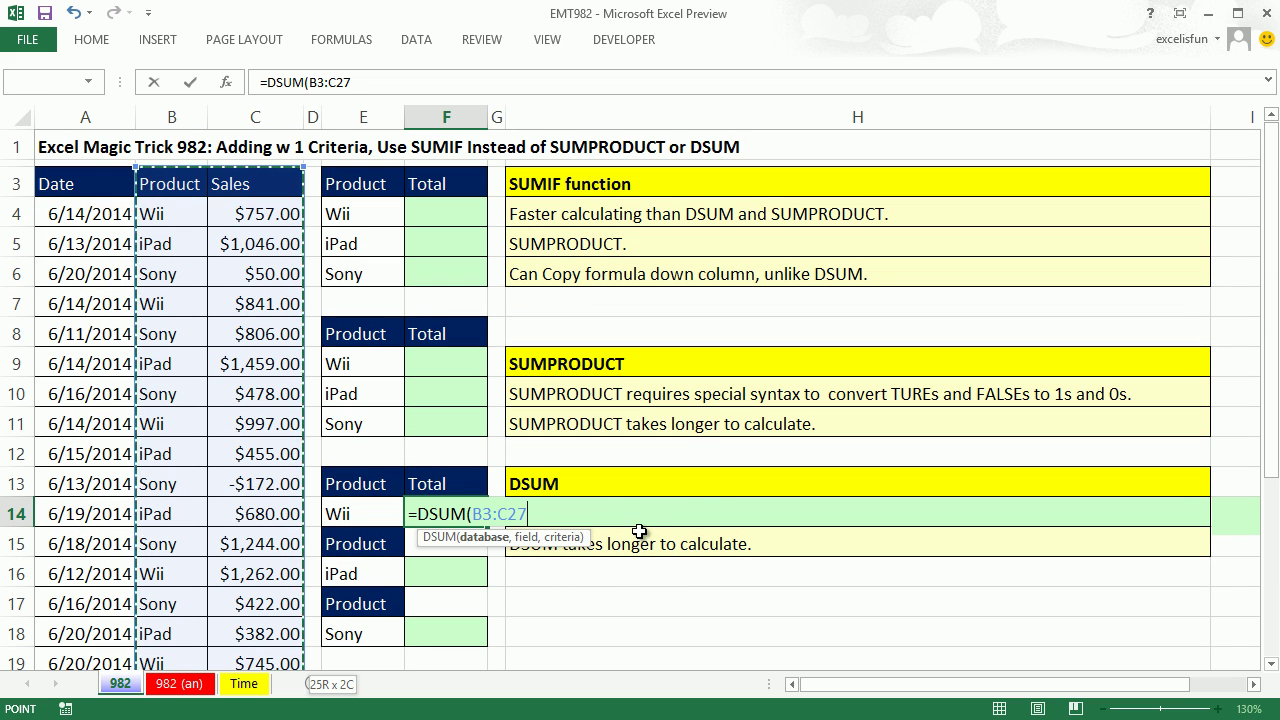
Step: Add the Sales header cell C3 as the DSUM field argument and convert the reference to the literal text "Sales"
text(,)
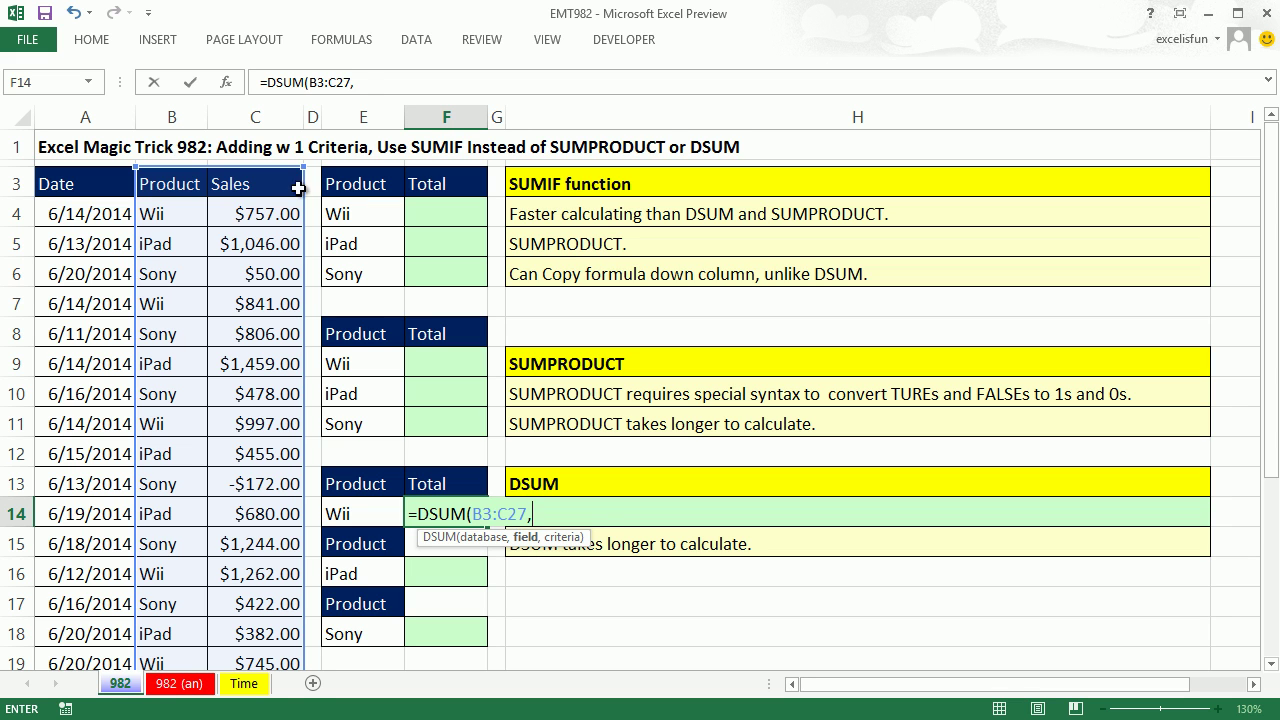
click(240, 188)
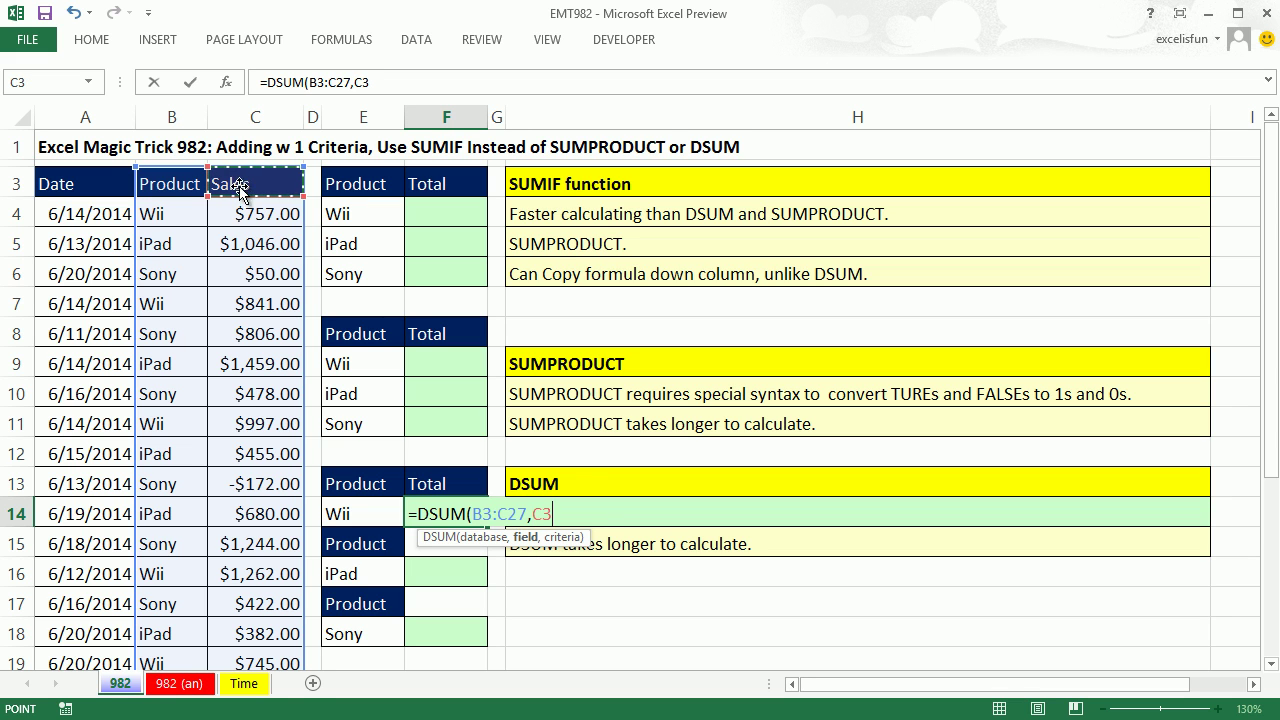
double_click(549, 514)
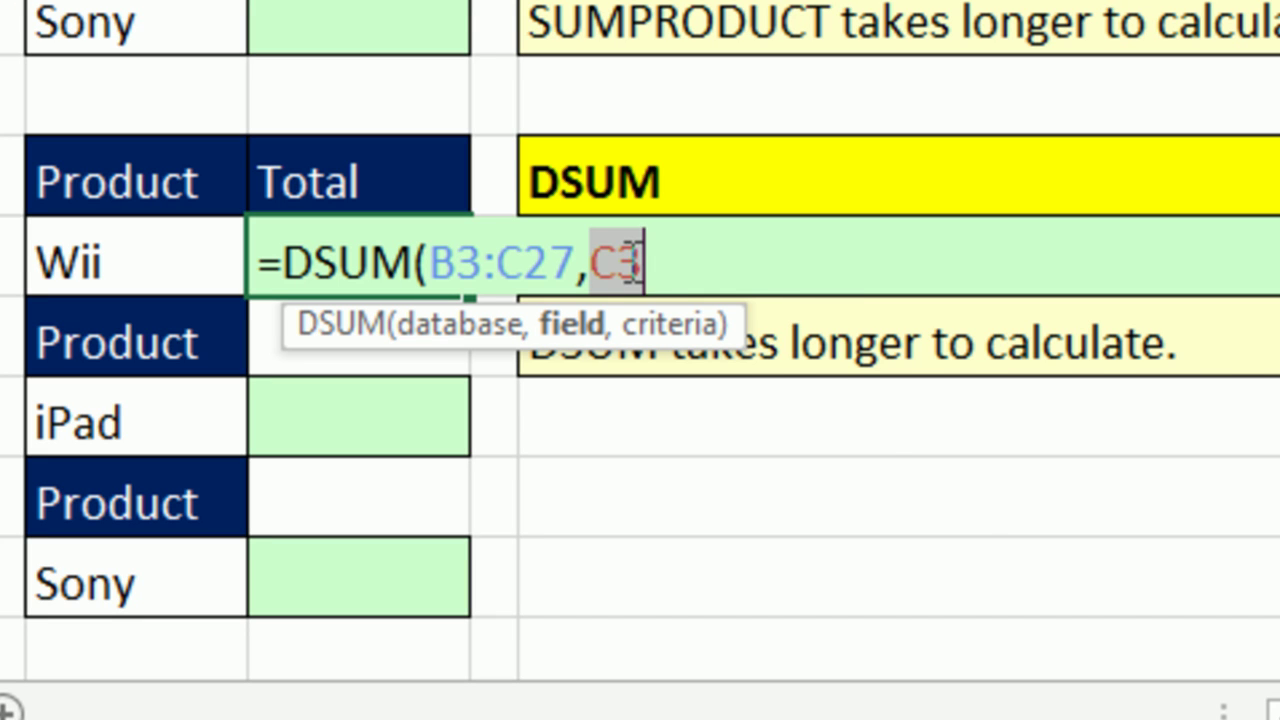
key(F9)
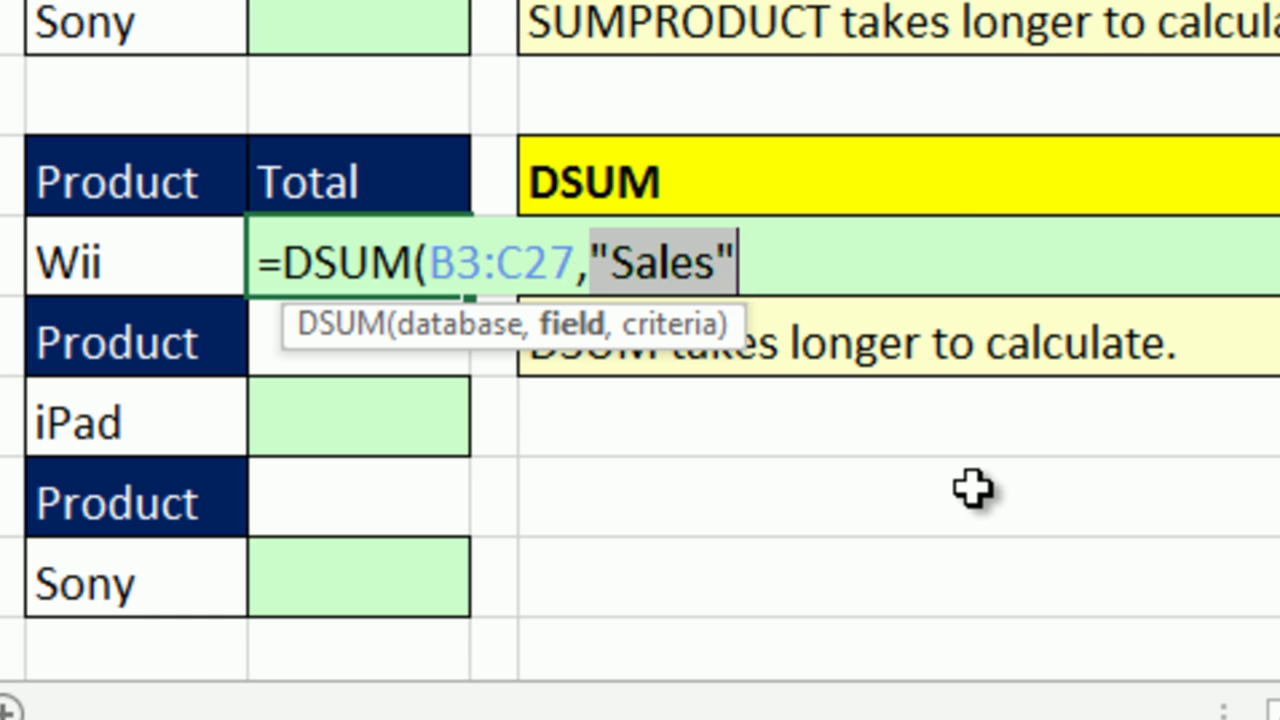
click(798, 262)
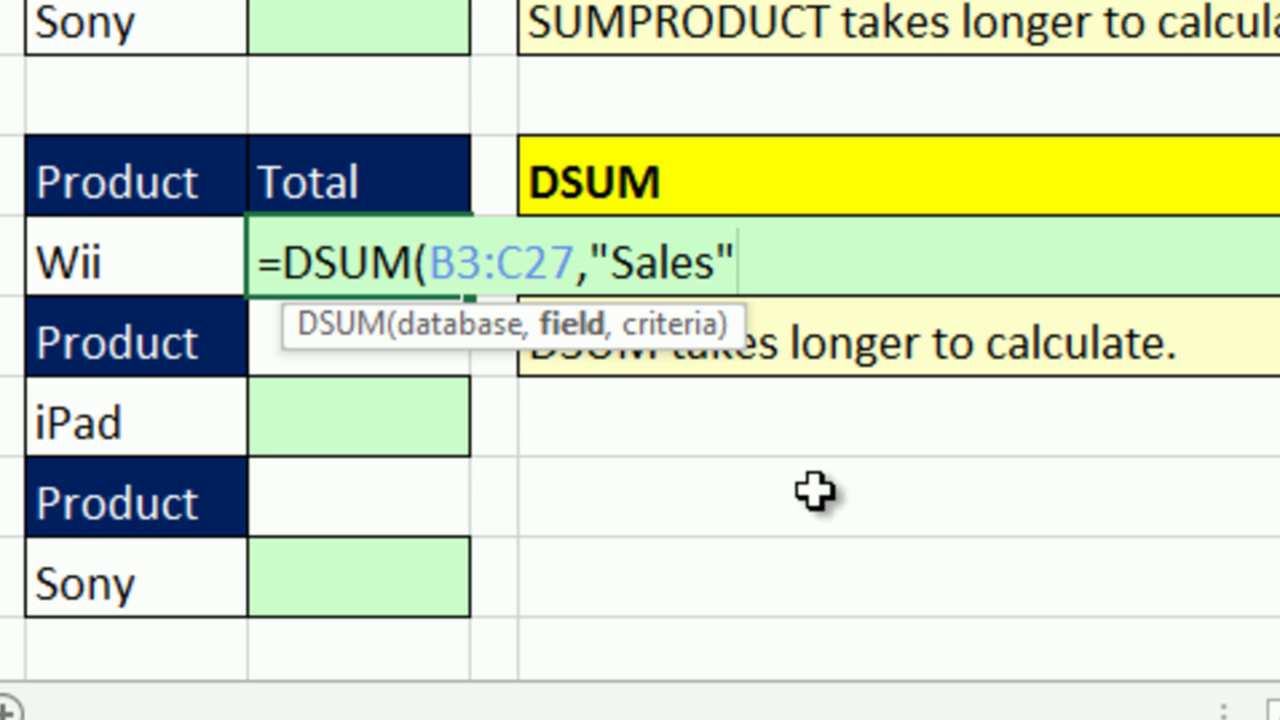
Step: Add the Product header and Wii cells, E13:E14, as the DSUM criteria argument
text(,)
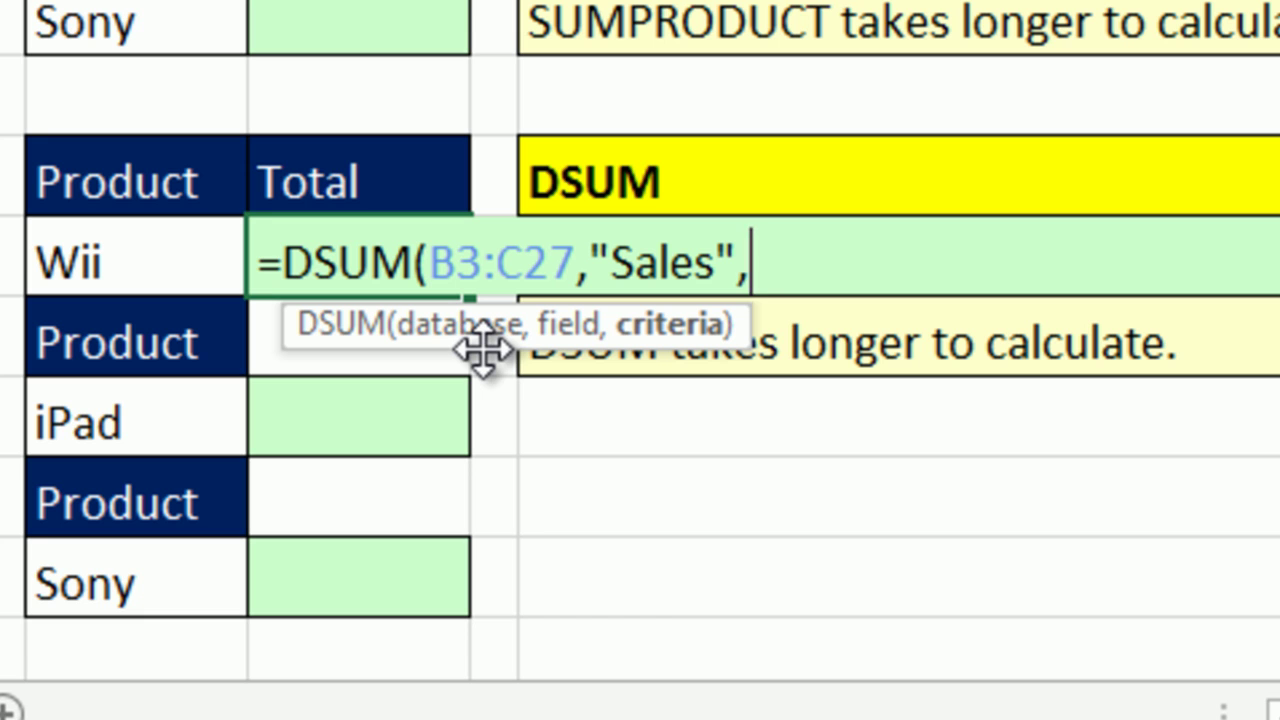
click(117, 182)
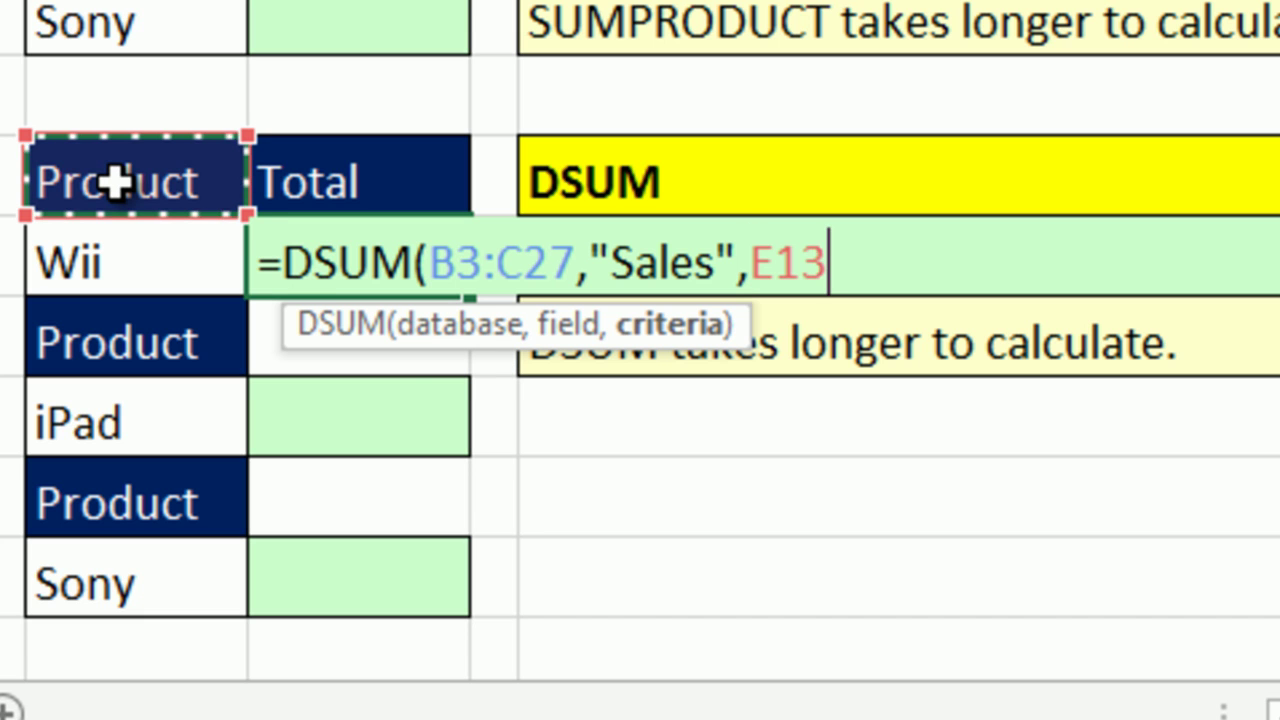
drag(117, 182, 118, 258)
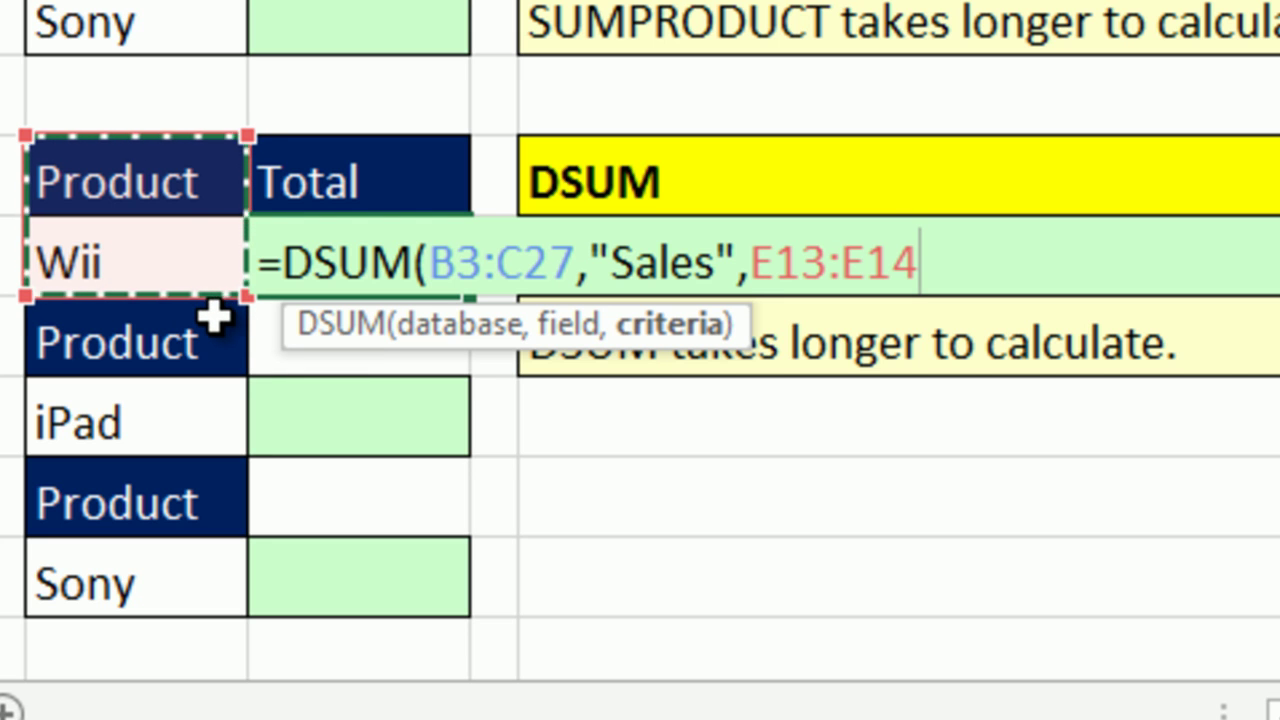
Step: Cycle the criteria reference E13:E14 through its absolute and mixed forms, ending on the relative form
key(F4)
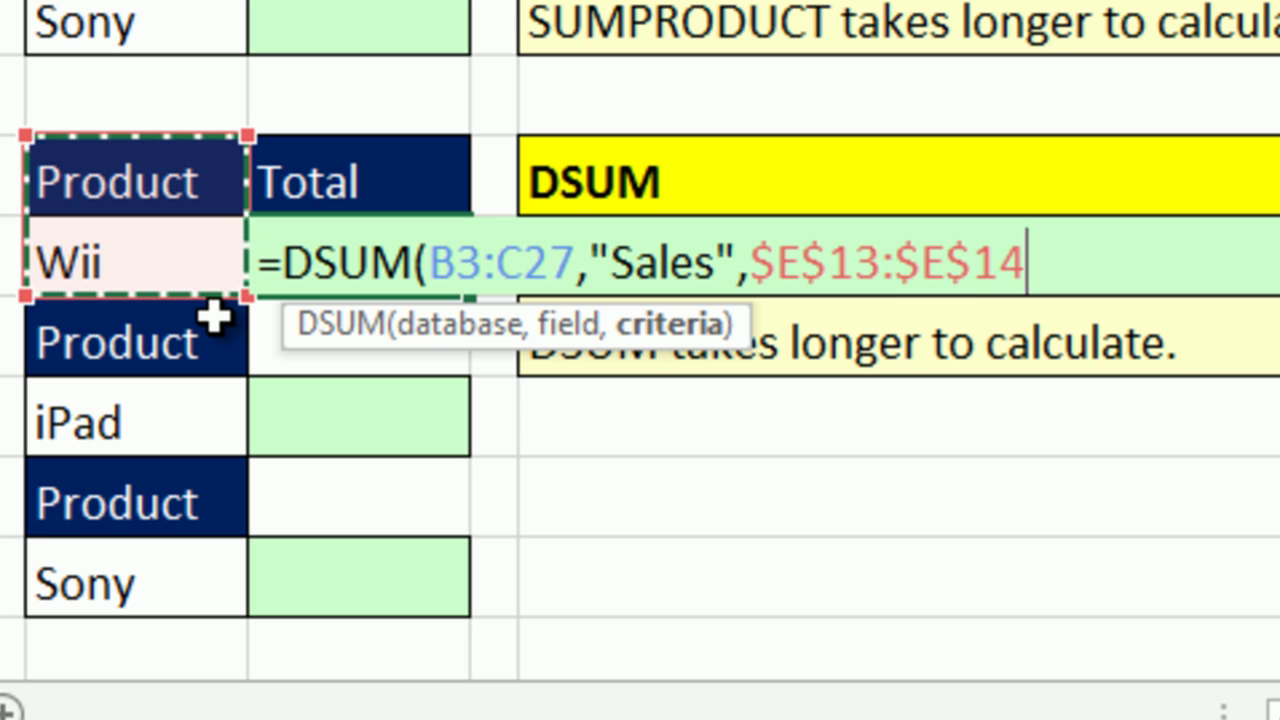
key(F4)
key(F4)
key(F4)
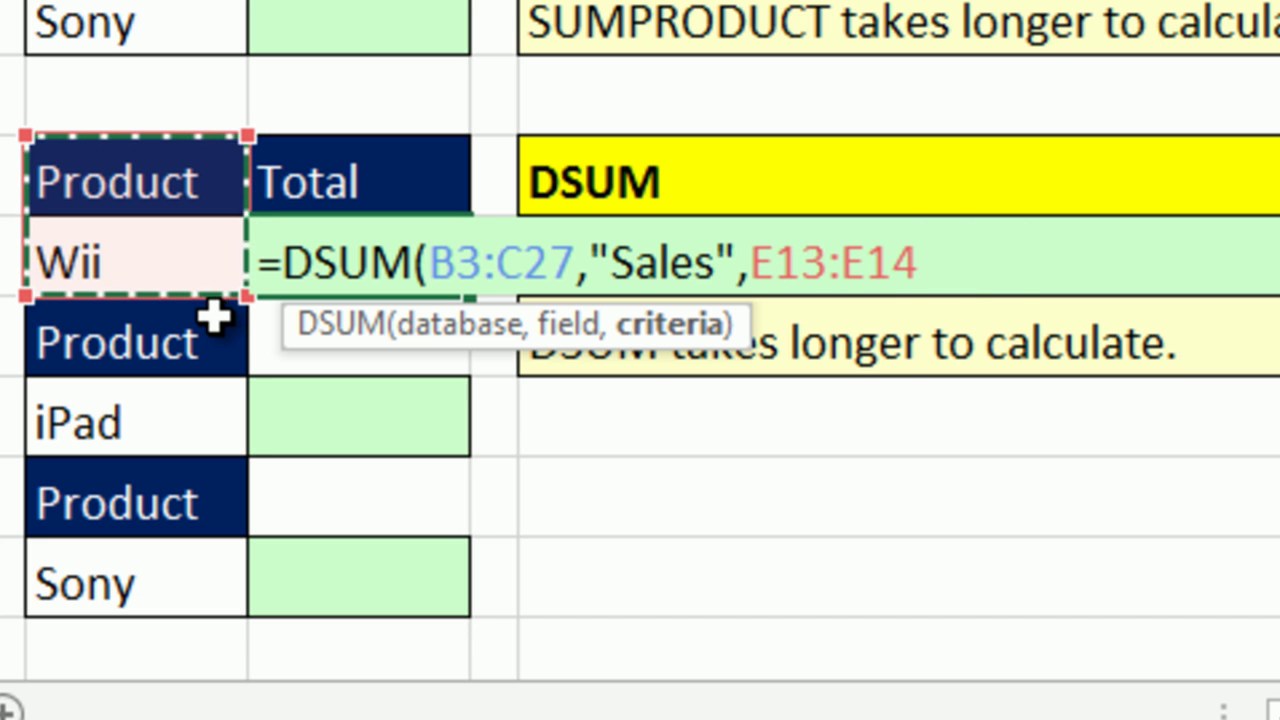
key(F4)
key(F4)
key(F4)
key(F4)
key(F4)
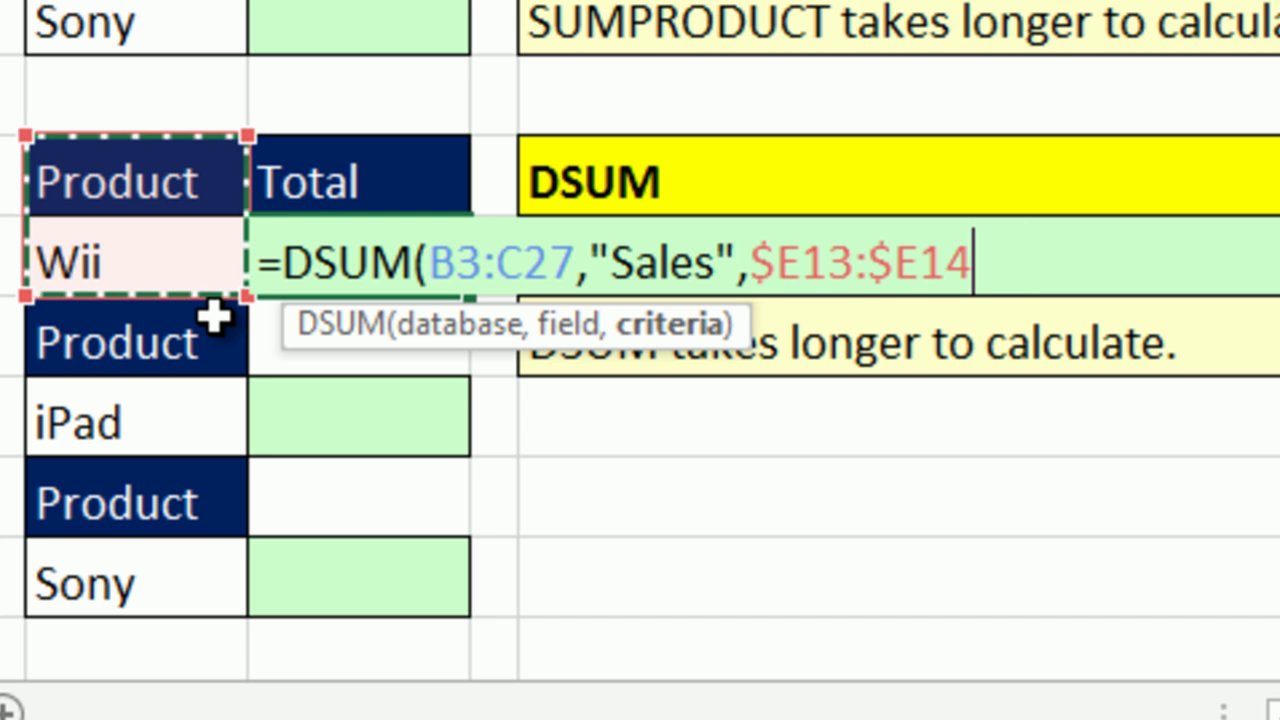
key(F4)
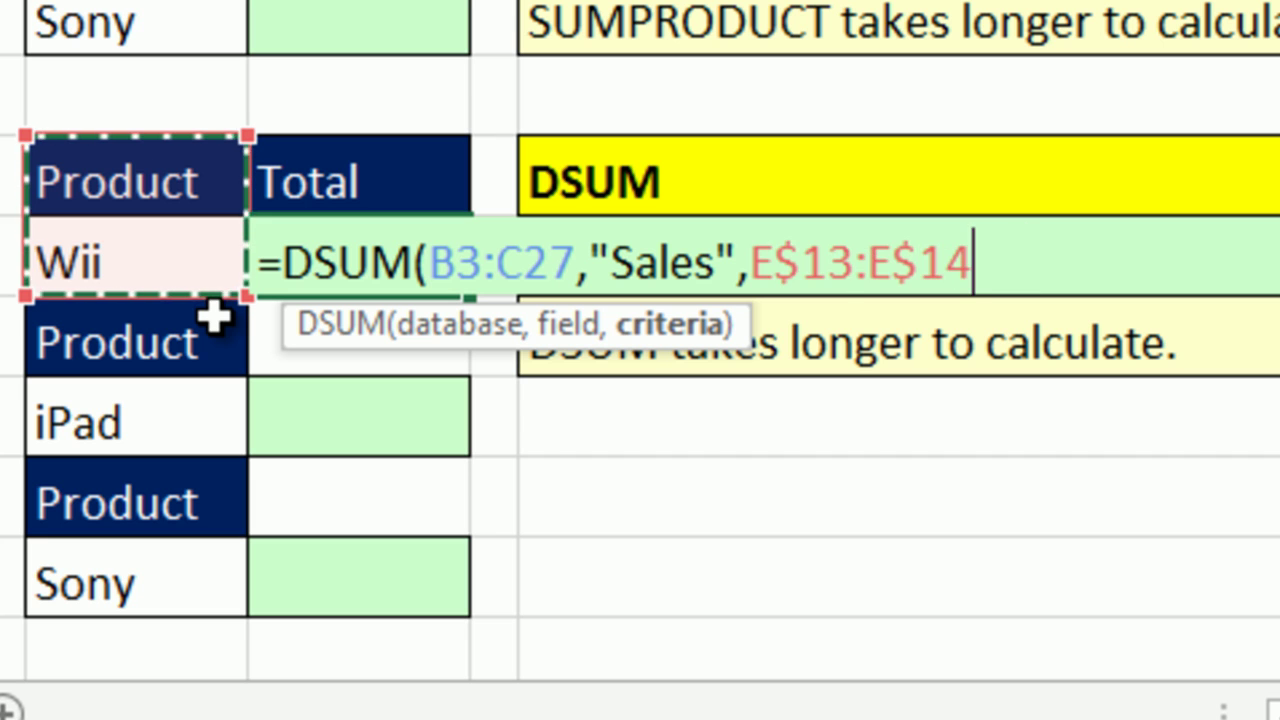
key(F4)
key(F4)
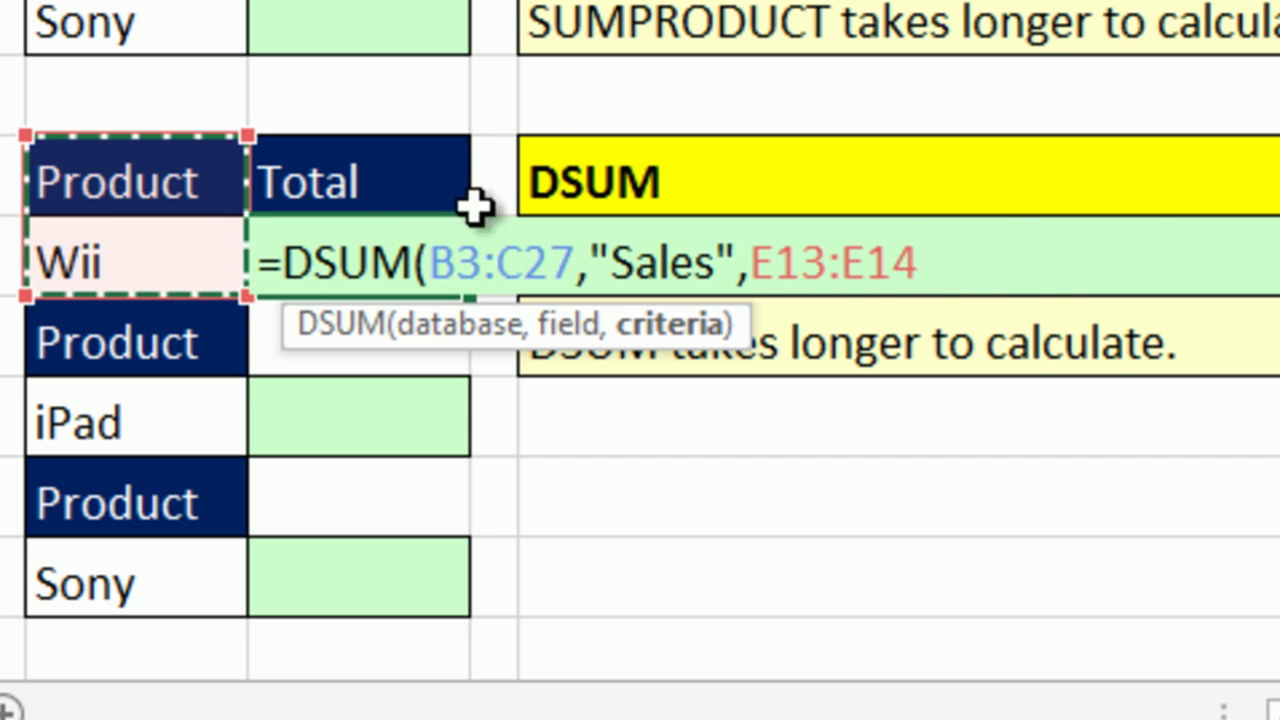
Step: Lock the DSUM database range as $B$3:$C$27, close the formula and enter it in F14
click(491, 264)
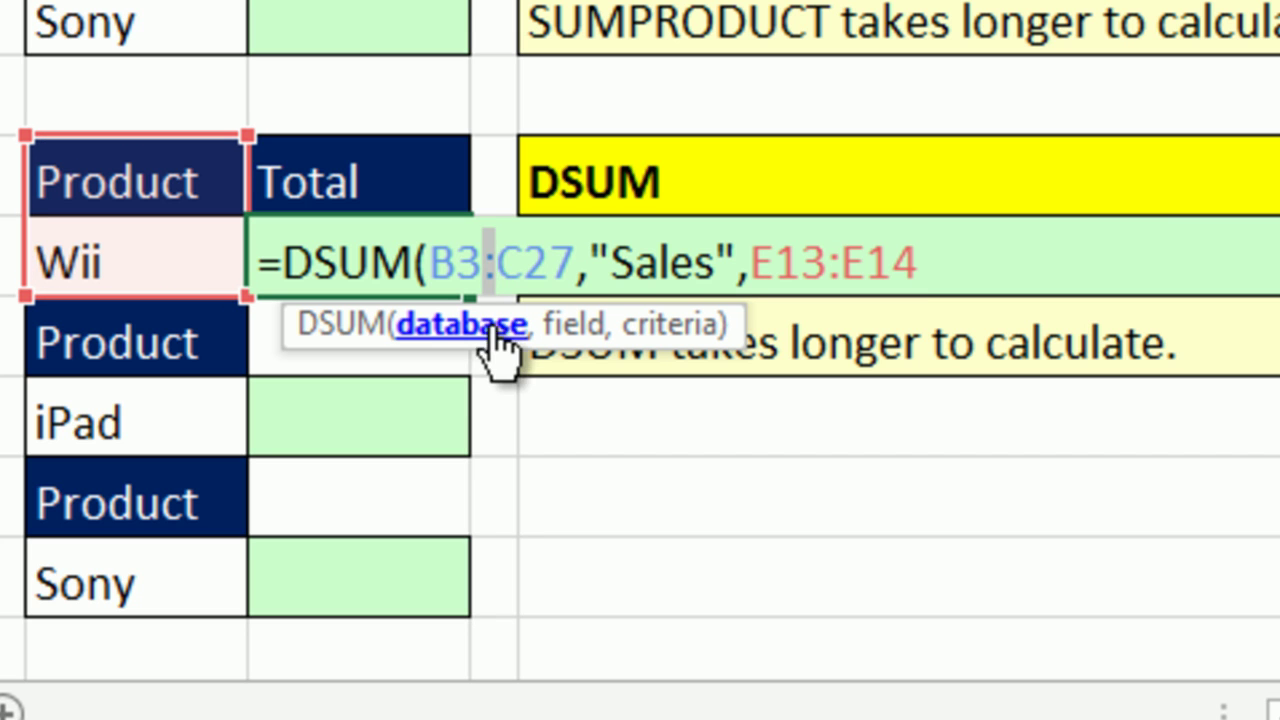
key(F4)
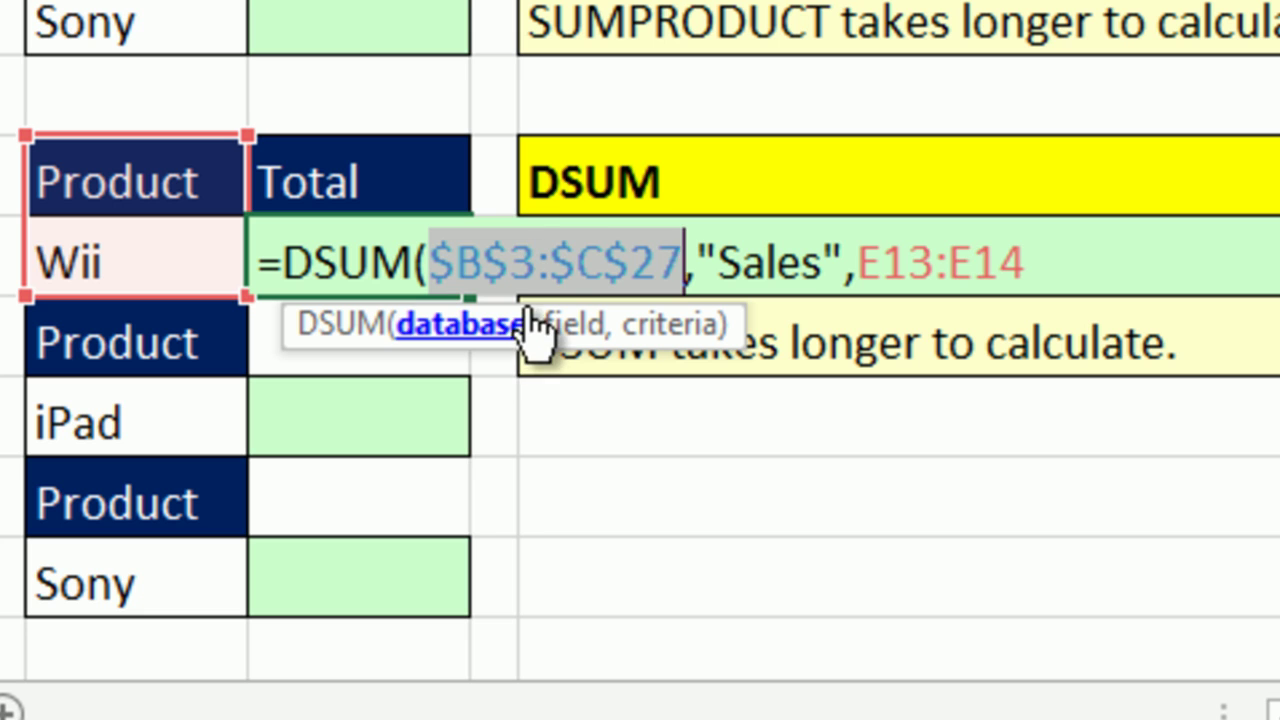
click(1090, 262)
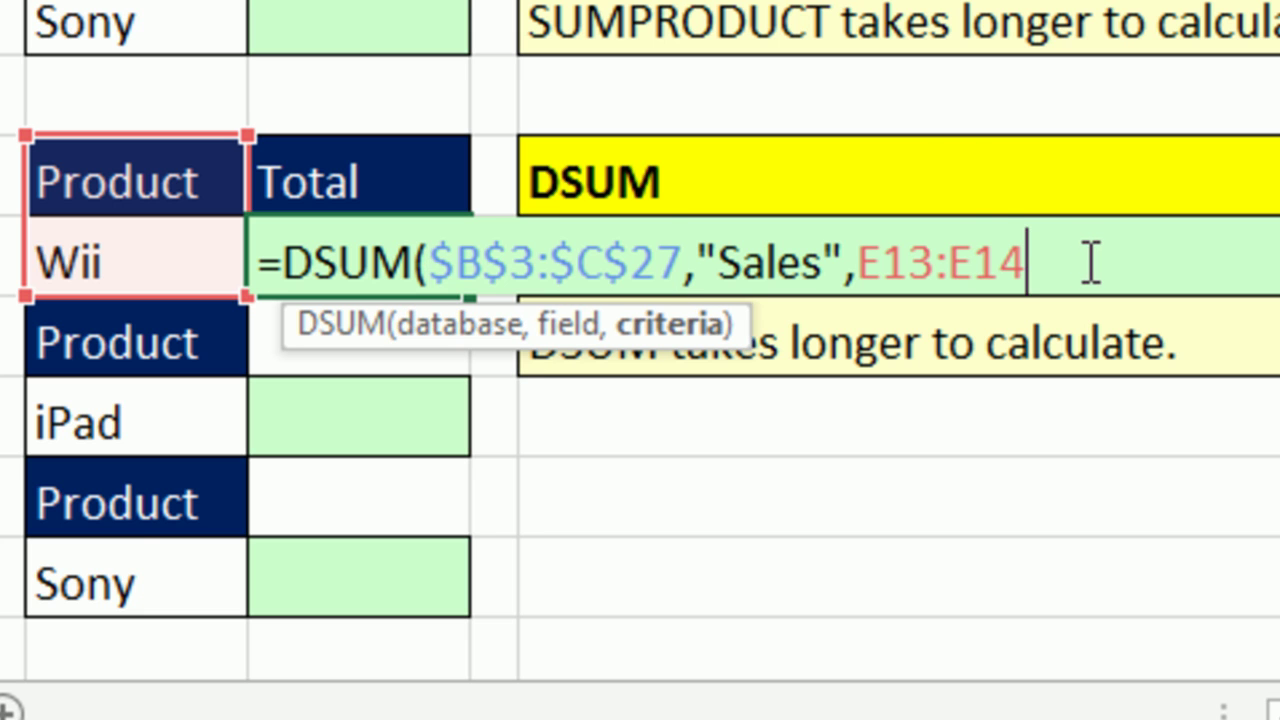
text())
key(ctrl+Return)
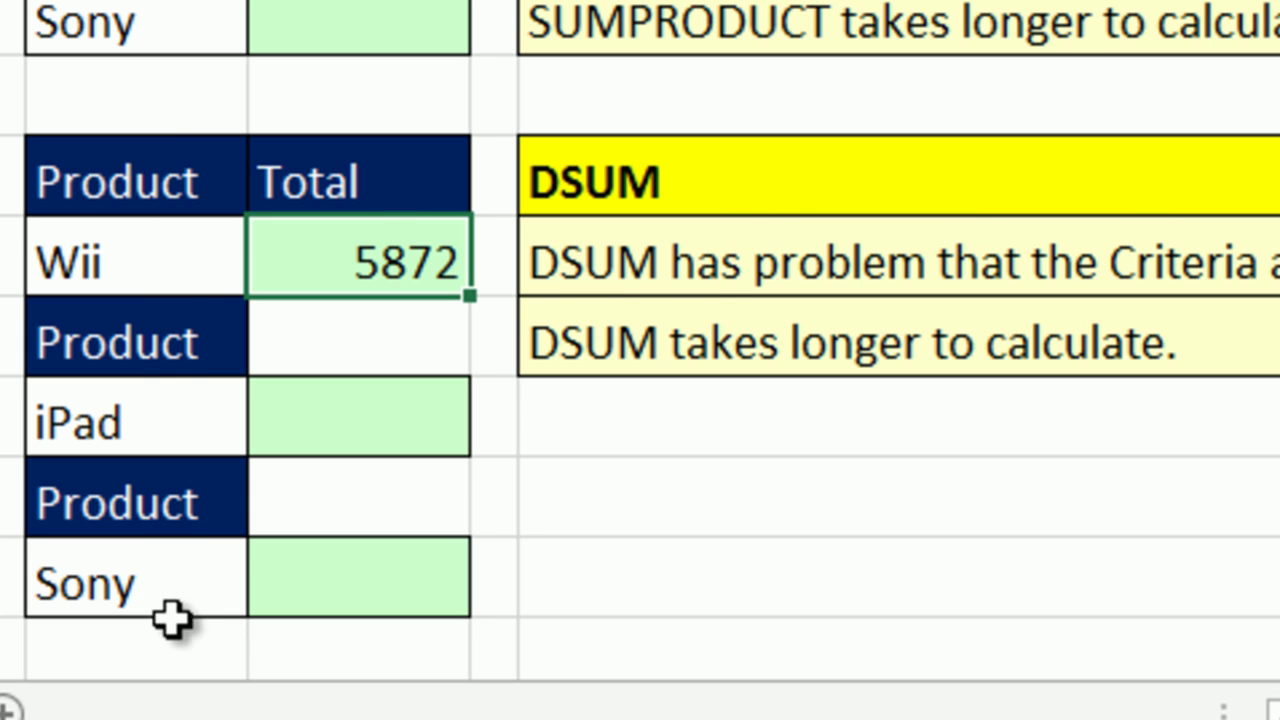
click(167, 345)
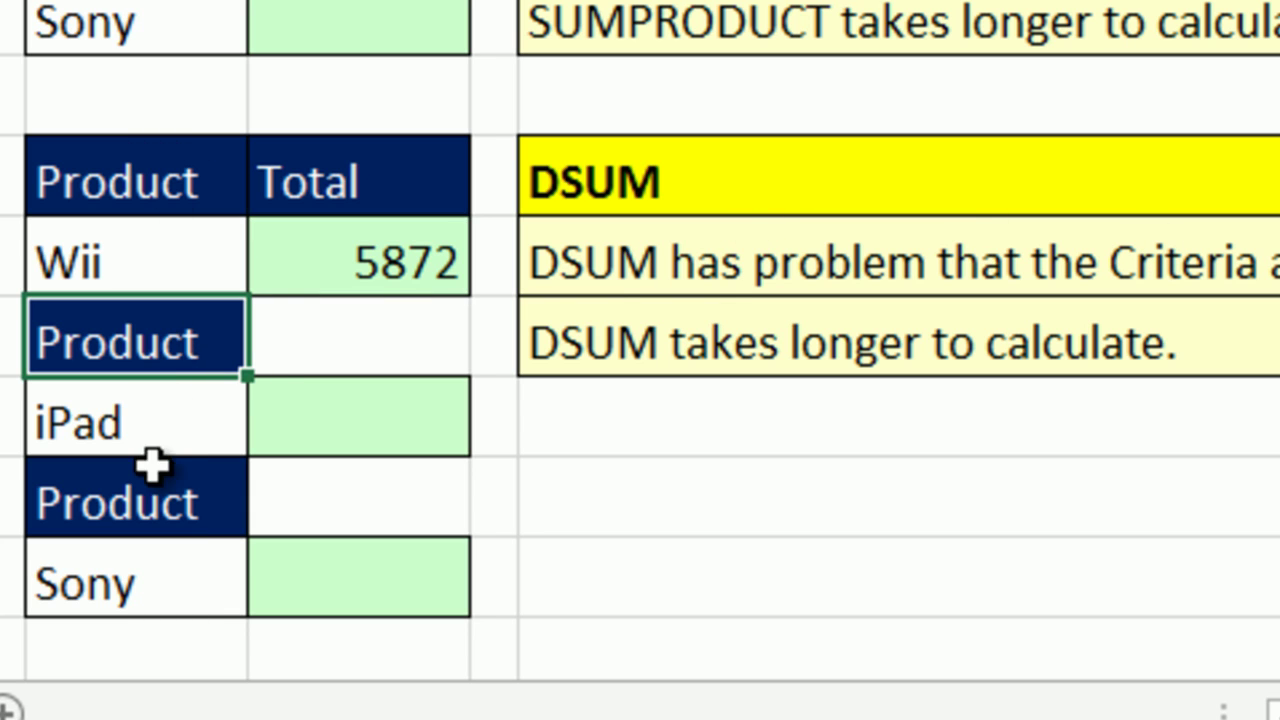
click(128, 425)
click(128, 506)
click(128, 570)
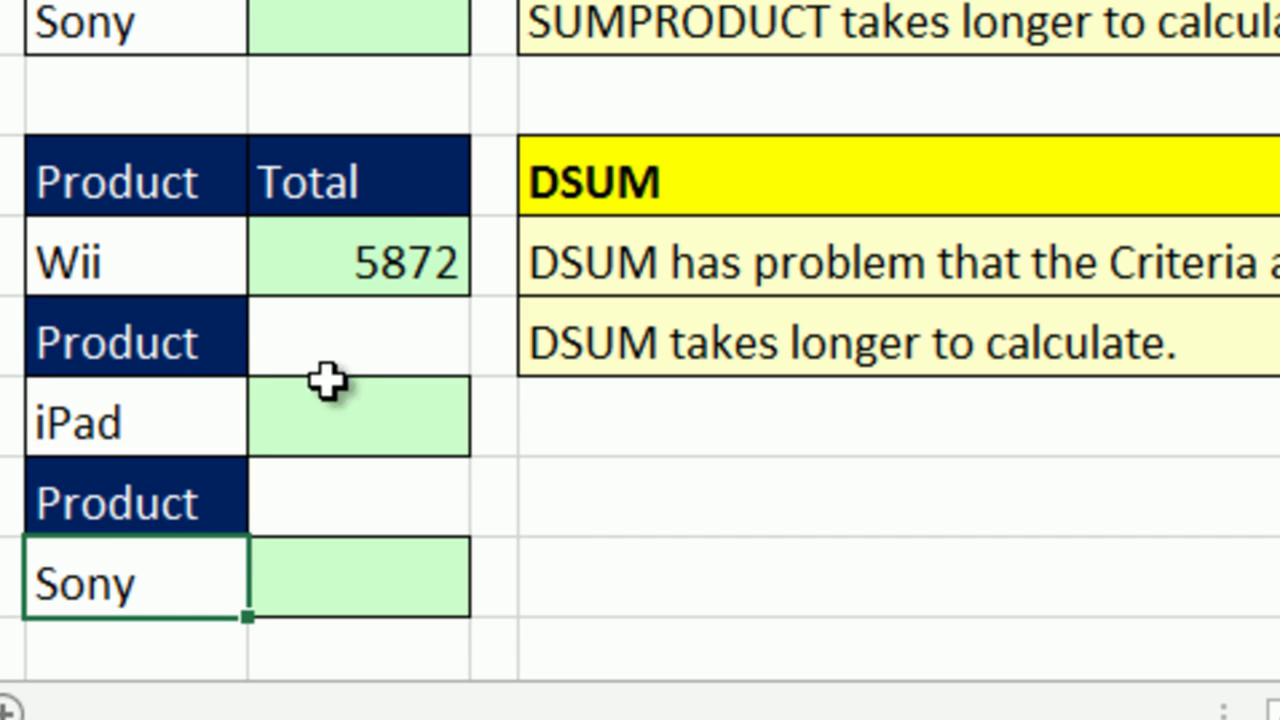
Step: Copy the Wii total's DSUM formula into the iPad and Sony total cells, F16 and F18
click(394, 262)
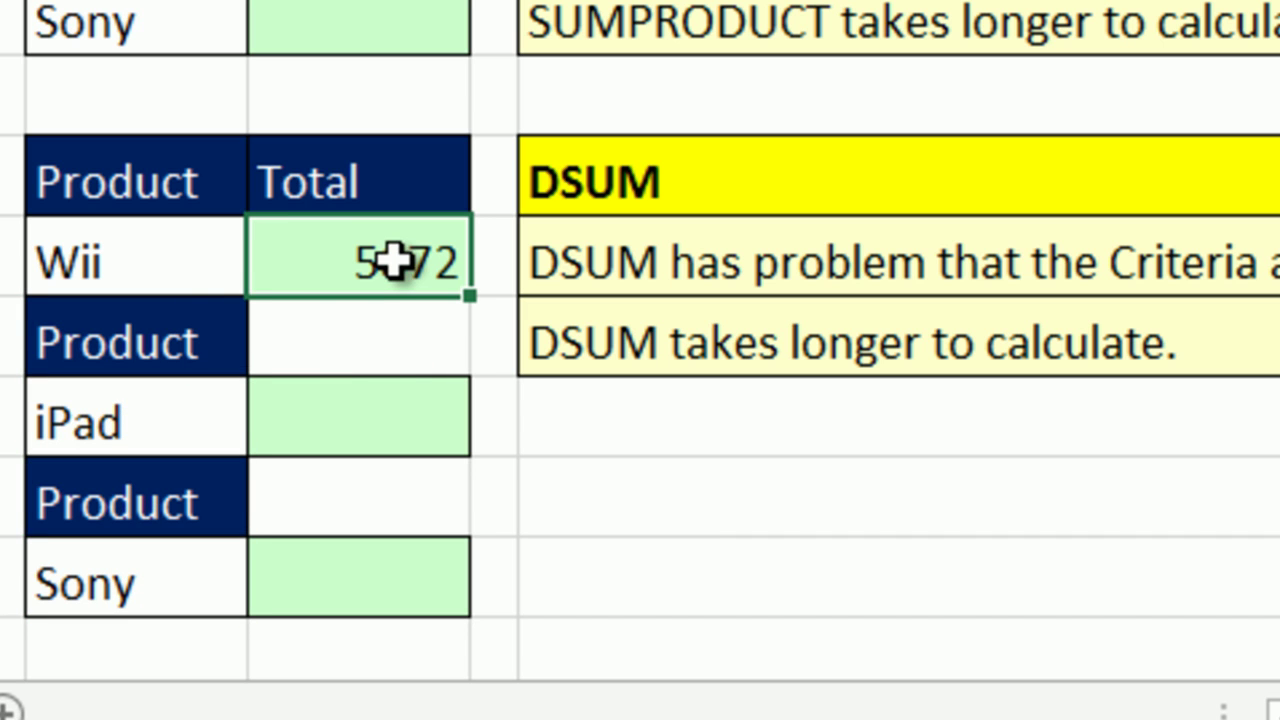
key(ctrl+c)
click(400, 409)
key(ctrl+v)
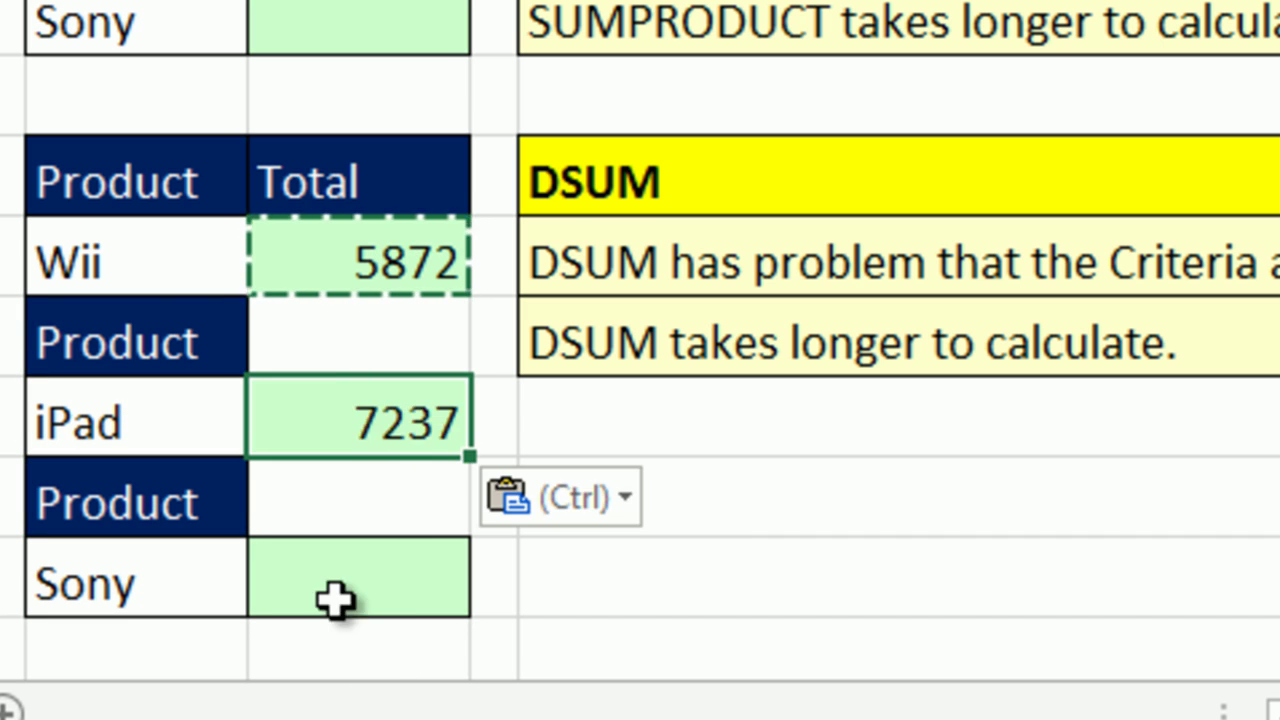
click(335, 545)
key(ctrl+v)
click(543, 571)
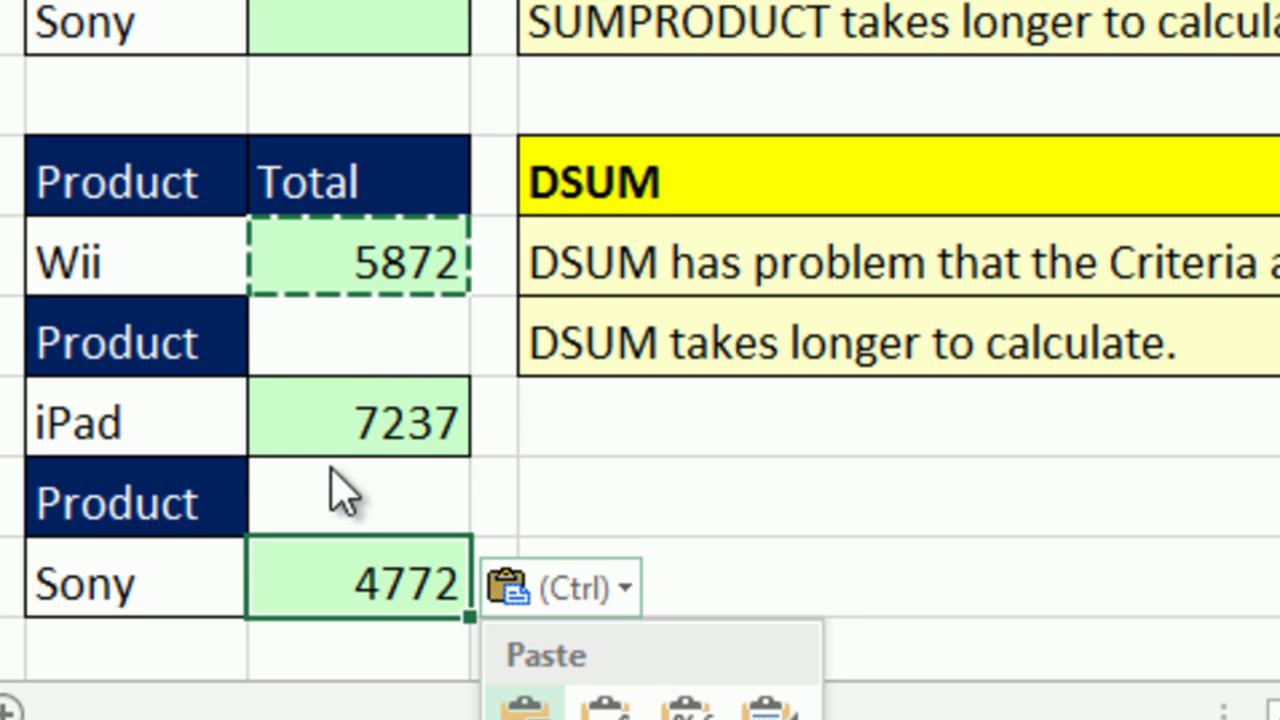
click(340, 490)
Step: Inspect the iPad total's DSUM formula in F16 to check its arguments and the criteria header cell it uses
double_click(325, 423)
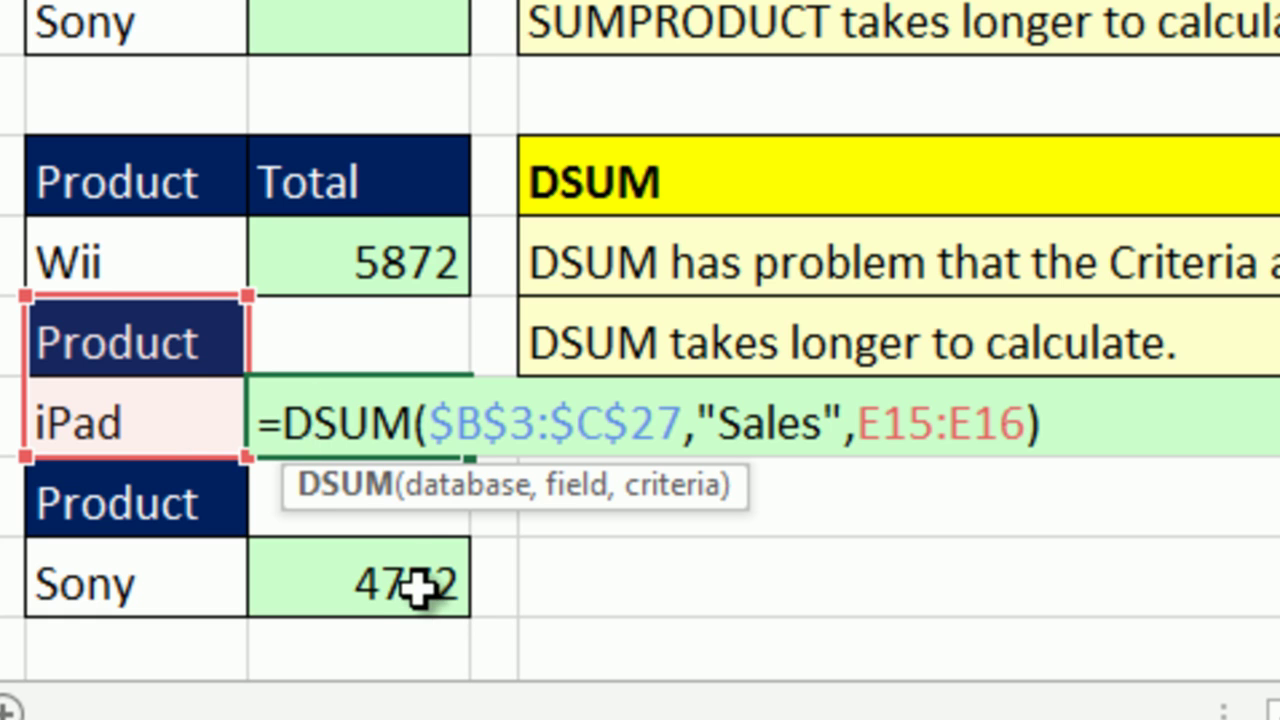
key(ctrl+Return)
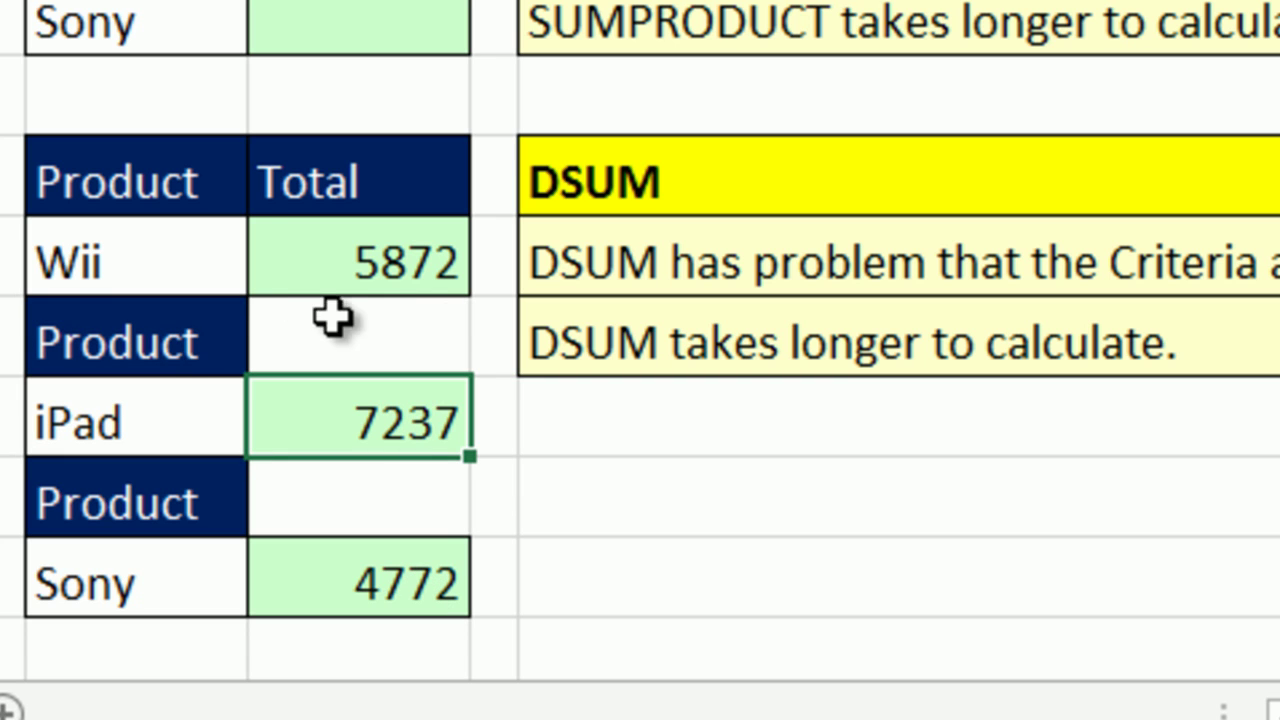
click(174, 345)
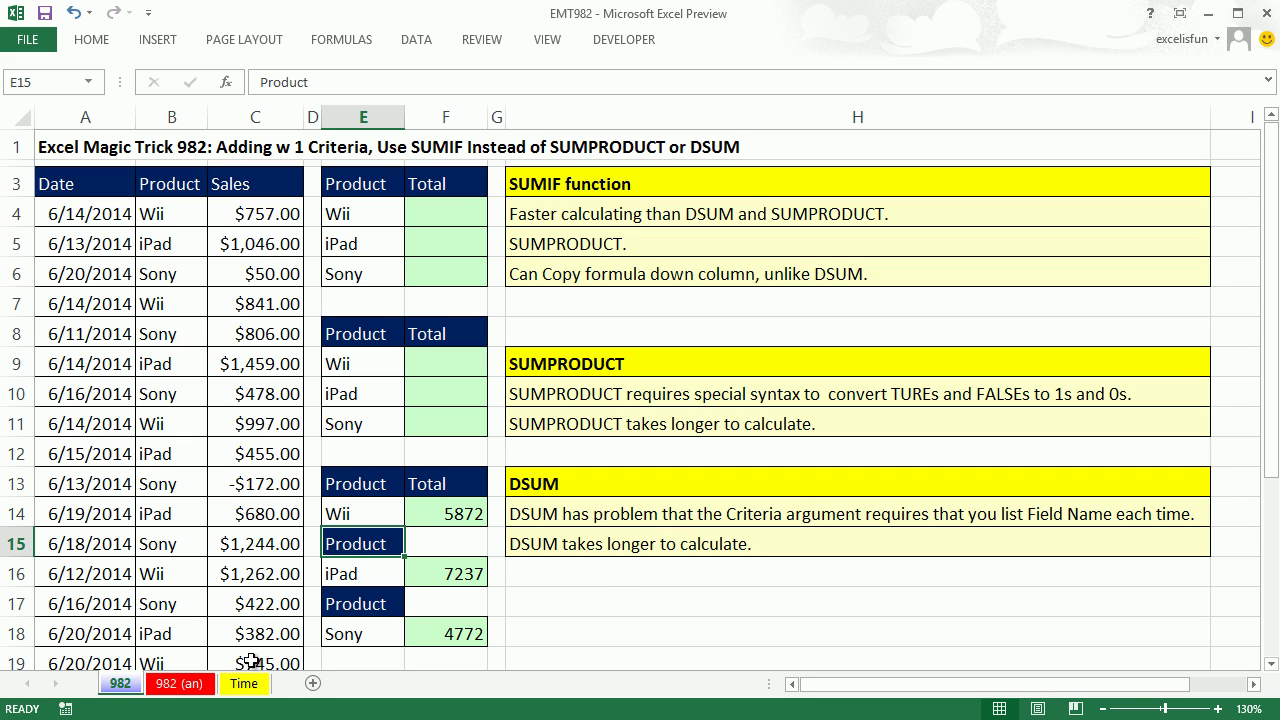
Step: Start a SUMPRODUCT formula in F9 with the sales C4:C27 as first array and the comparison B4:B27=E9 as second
click(442, 364)
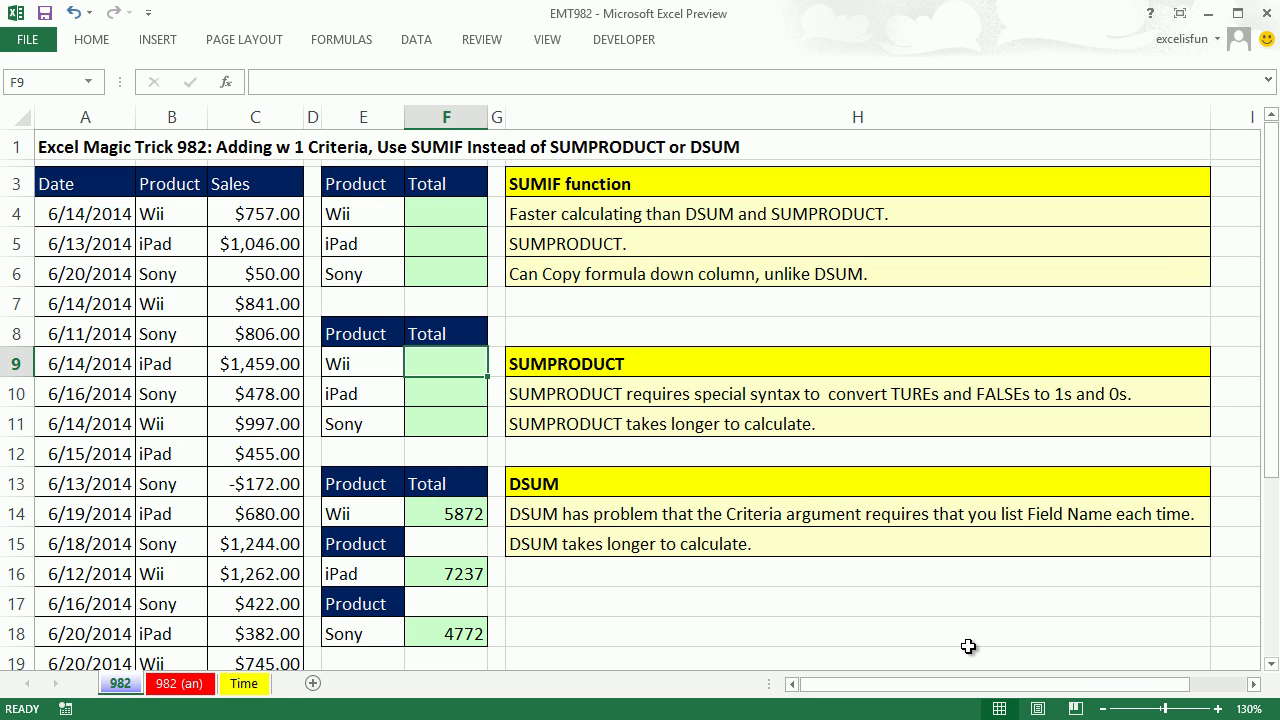
text(=sump)
key(Tab)
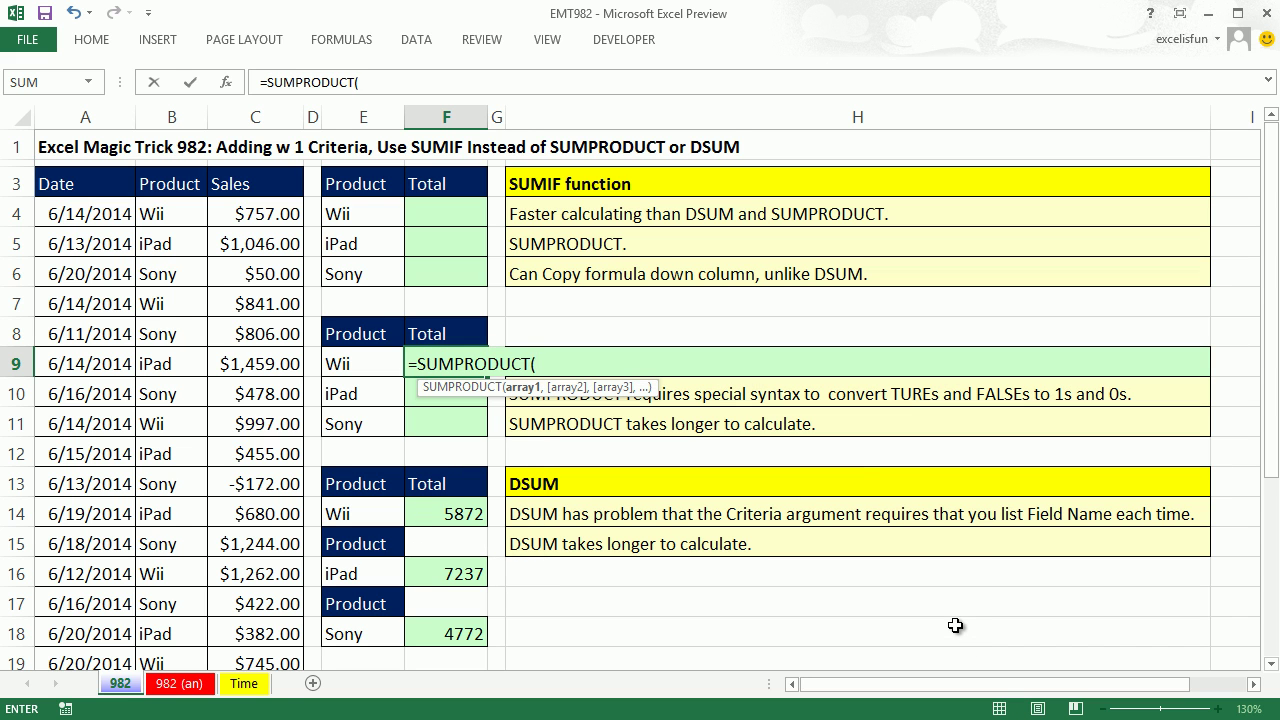
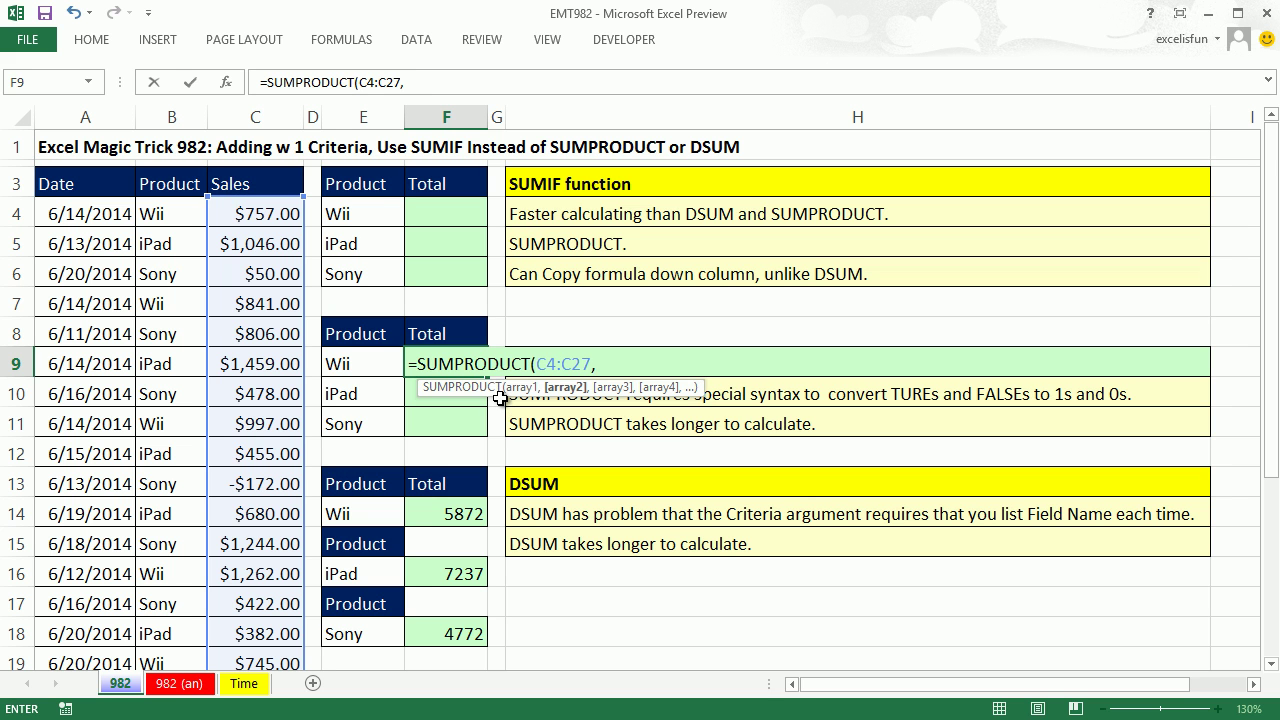
click(170, 224)
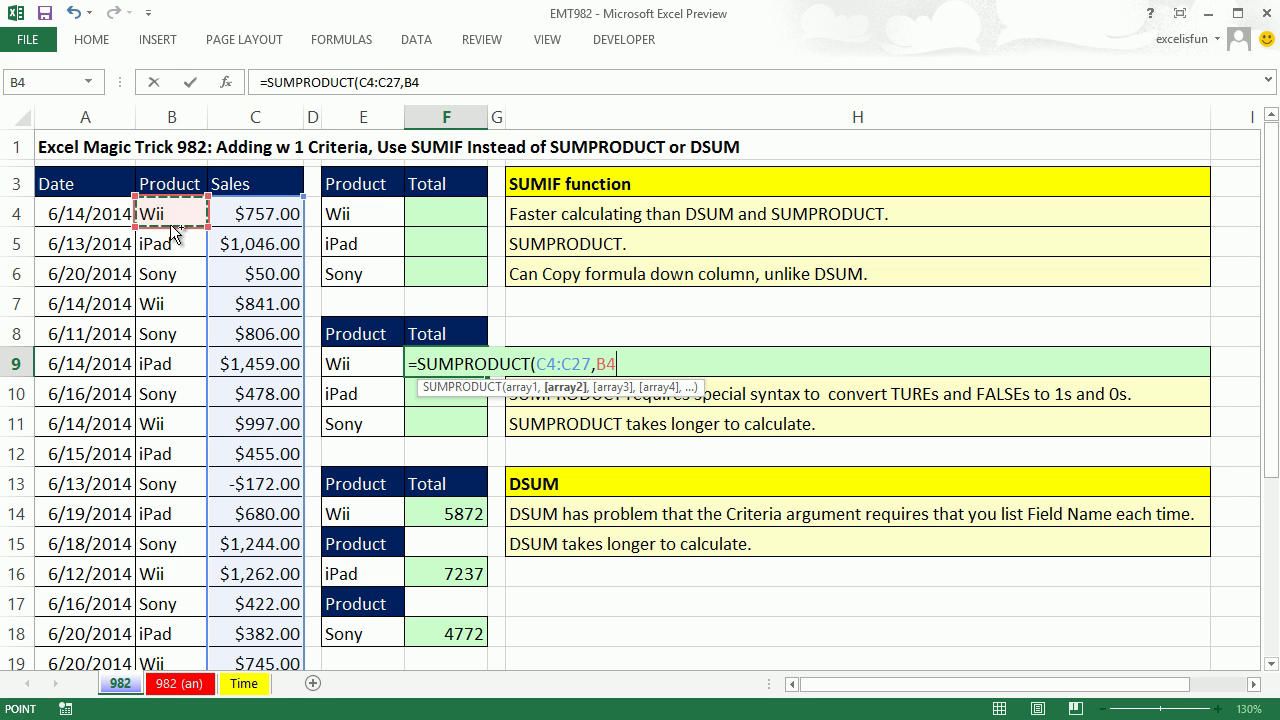
key(ctrl+shift+Down)
scroll(170, 224, up, 3)
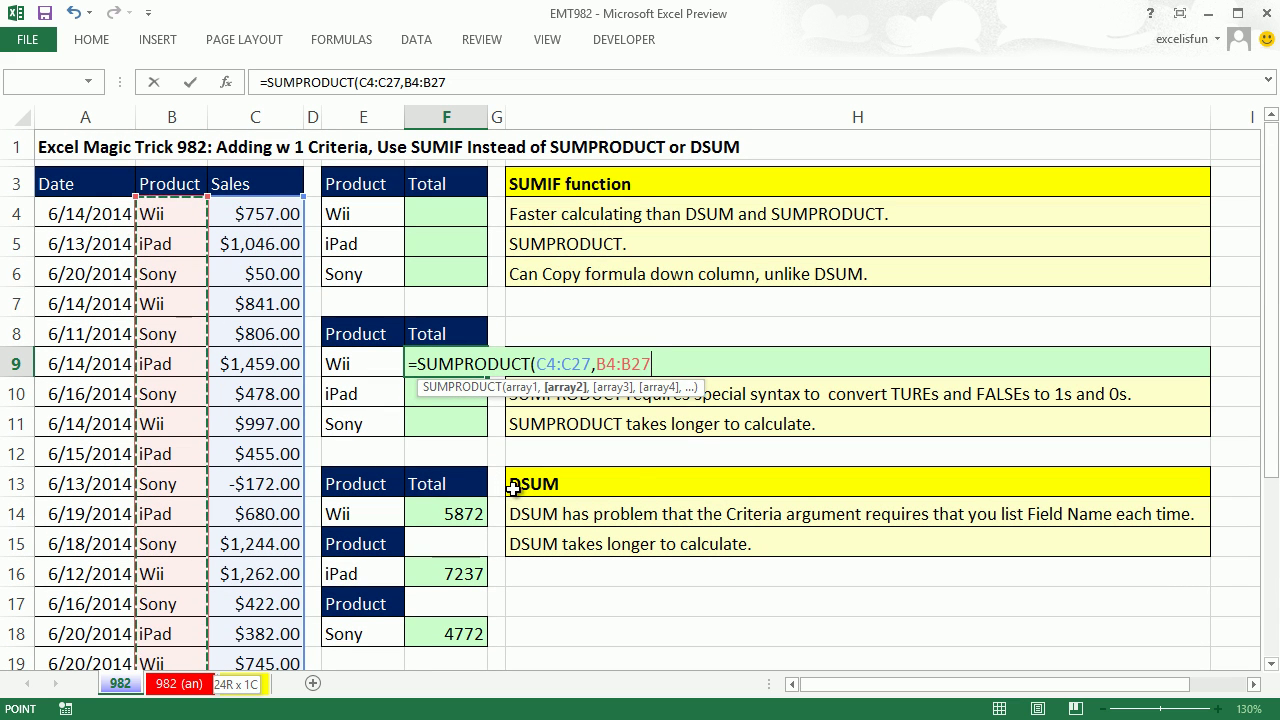
text(=)
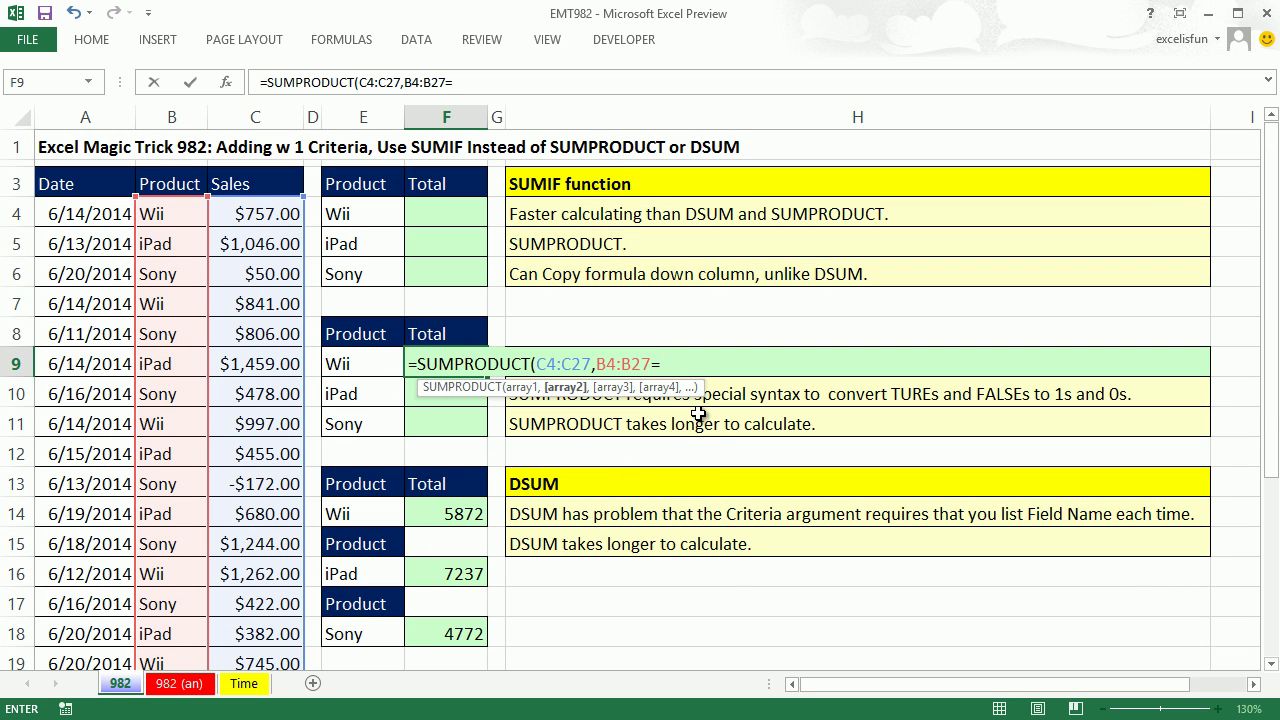
click(352, 358)
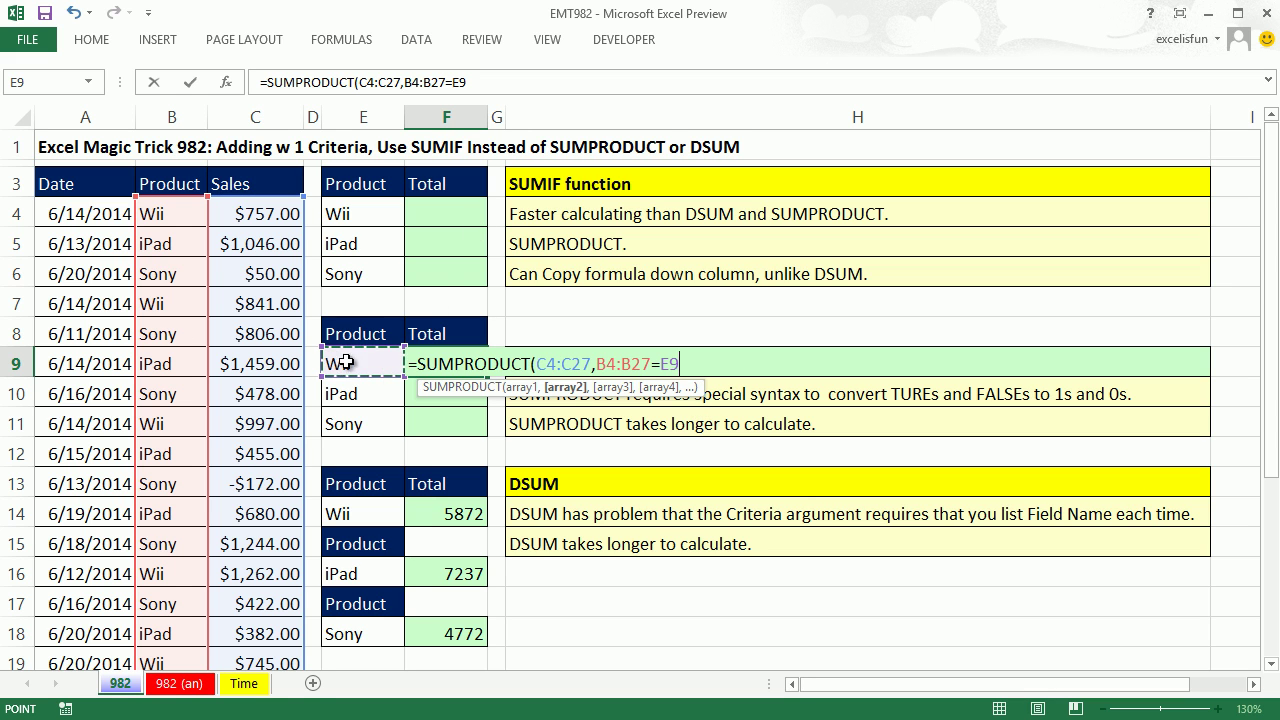
Step: Evaluate the B4:B27=E9 argument in place to inspect its array of values, and restore the original expression
click(565, 389)
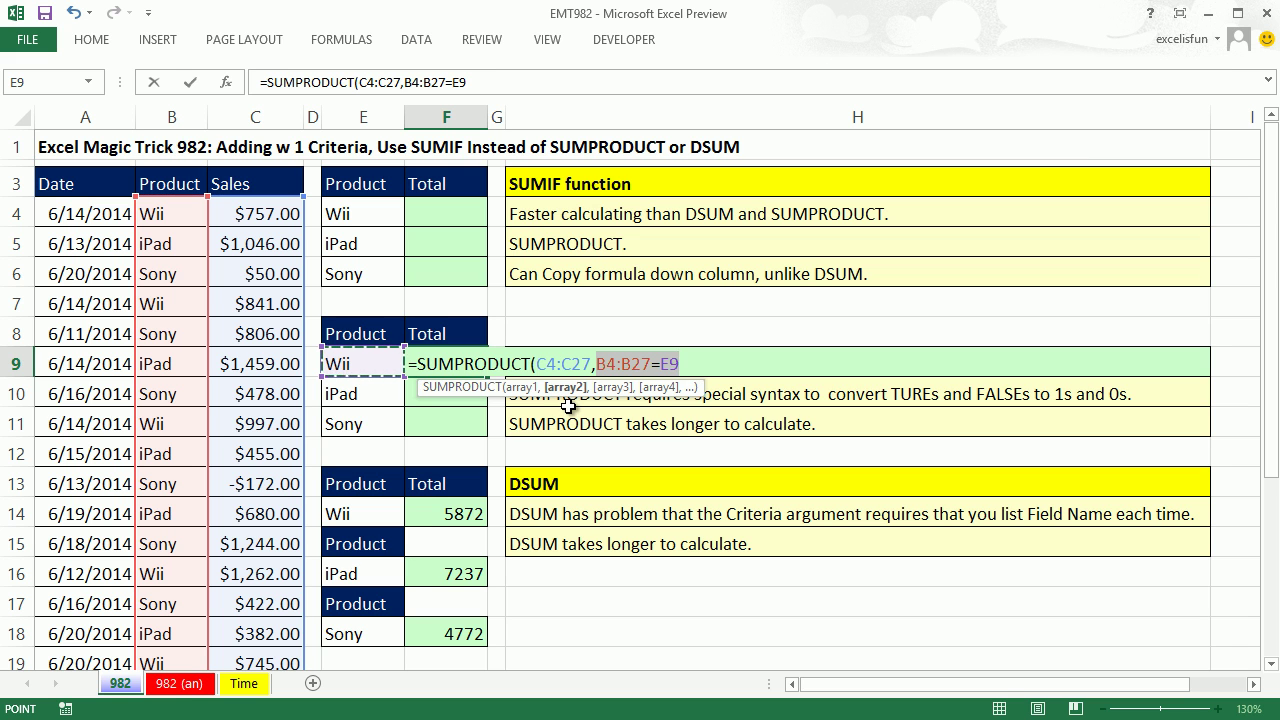
key(F9)
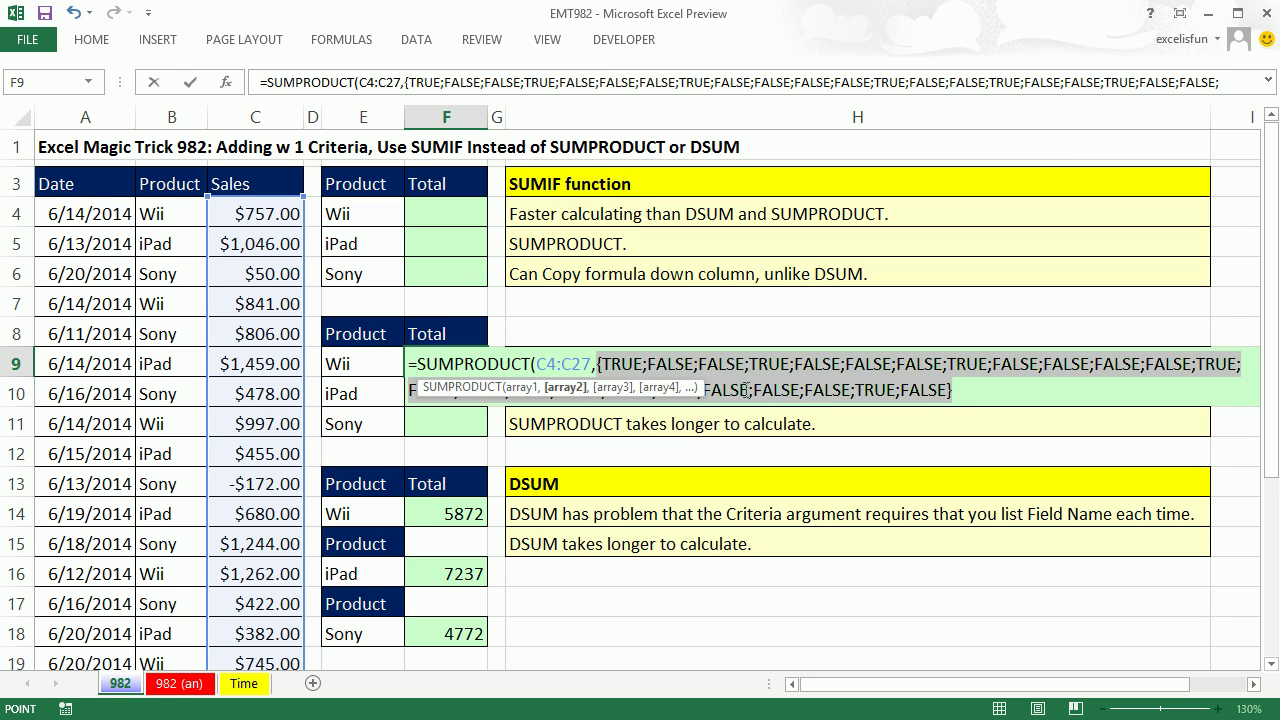
drag(703, 394, 722, 432)
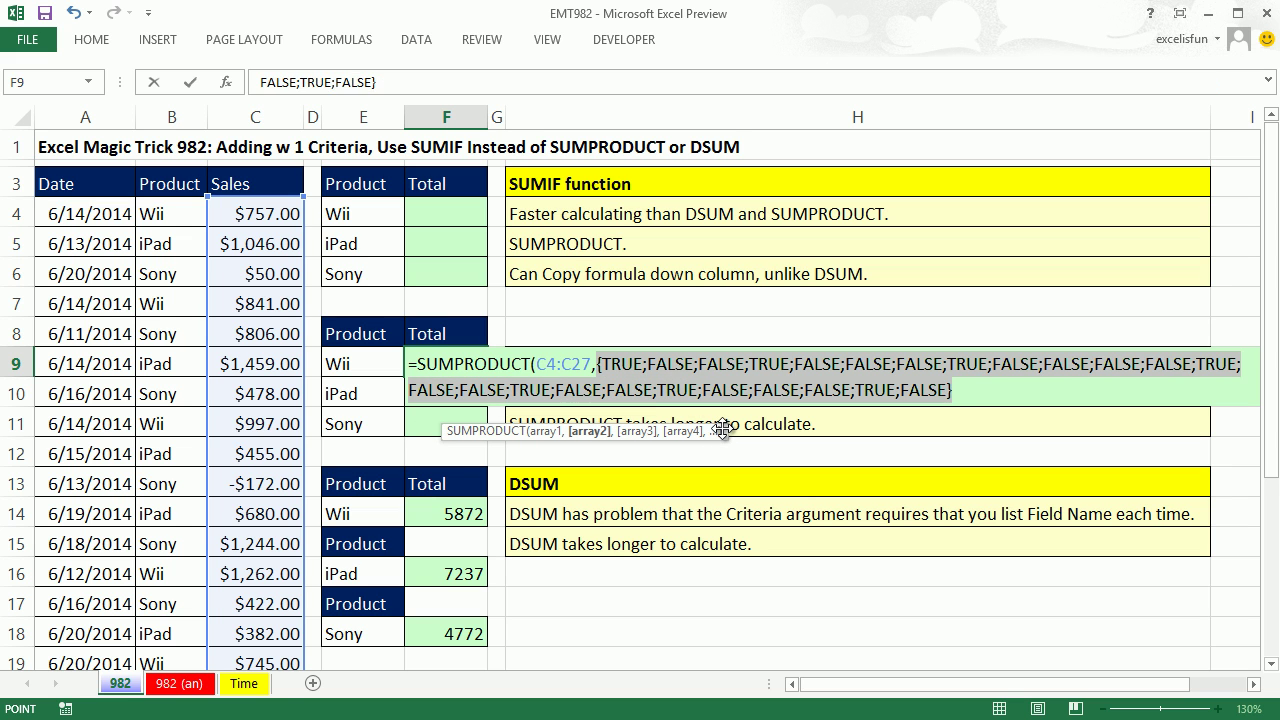
key(ctrl+z)
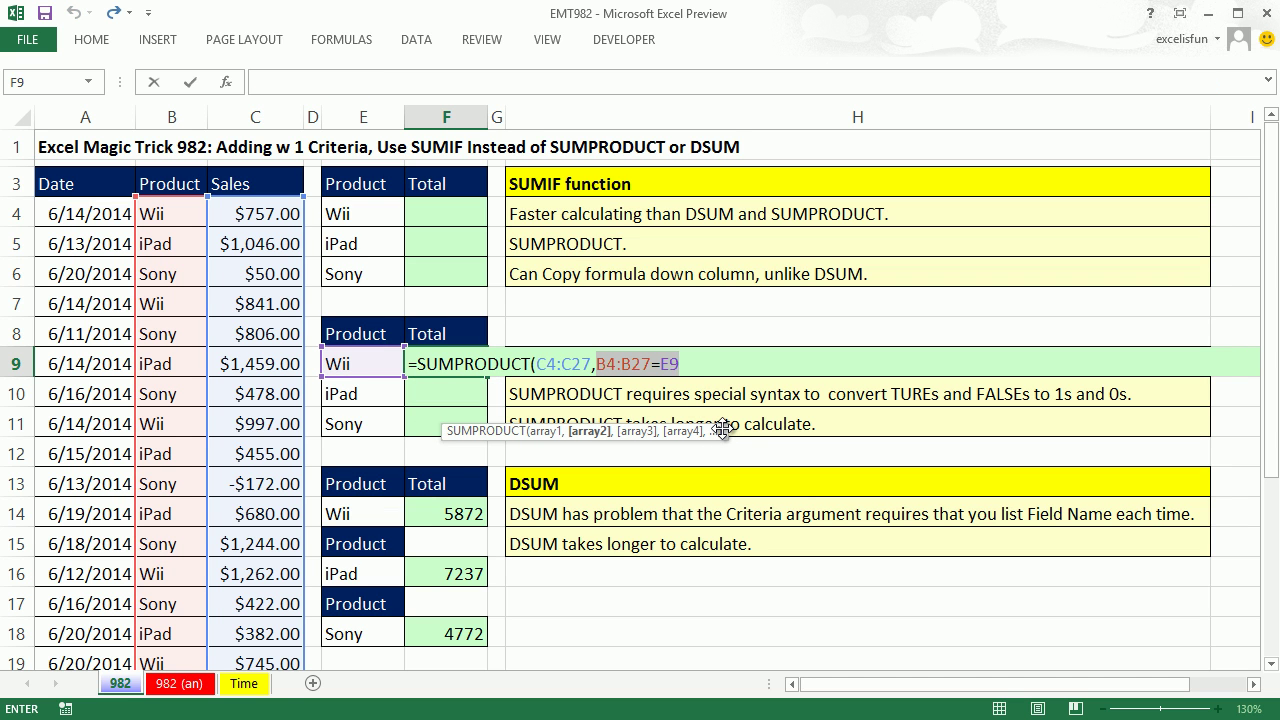
Step: Convert the comparison's logical values to numbers by rewriting the second array as --(B4:B27=E9)
click(598, 364)
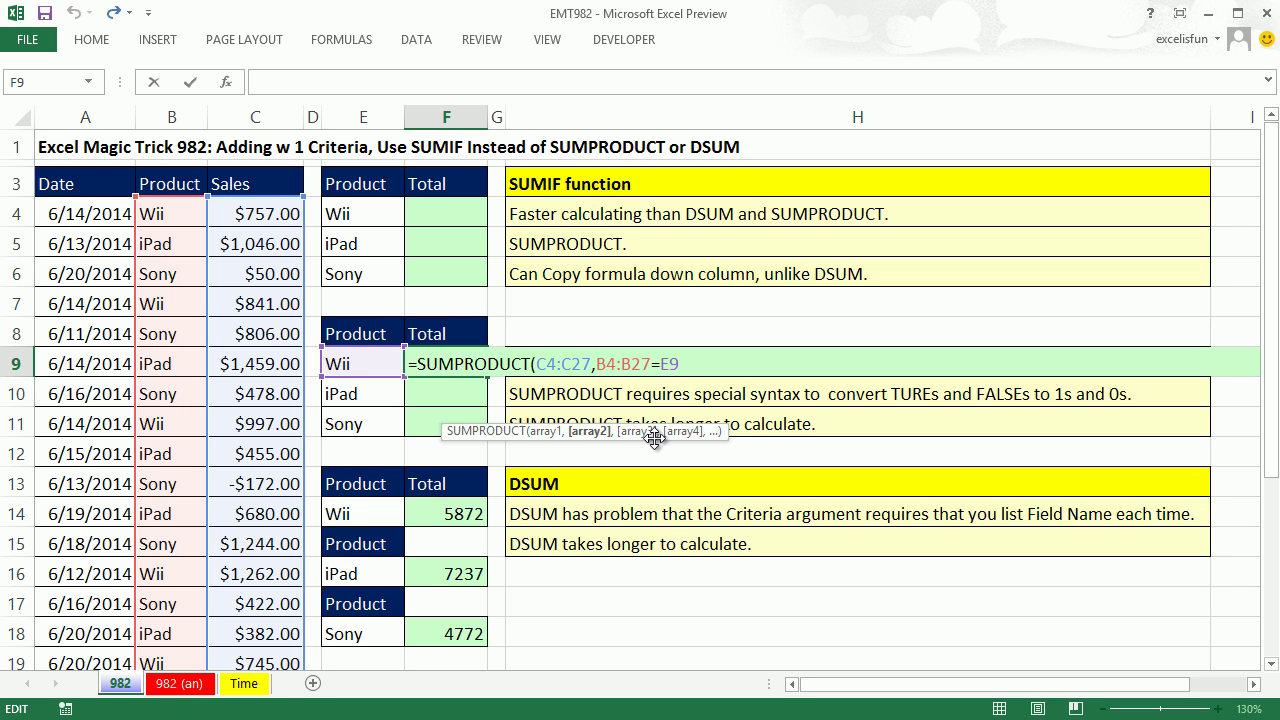
text(--)
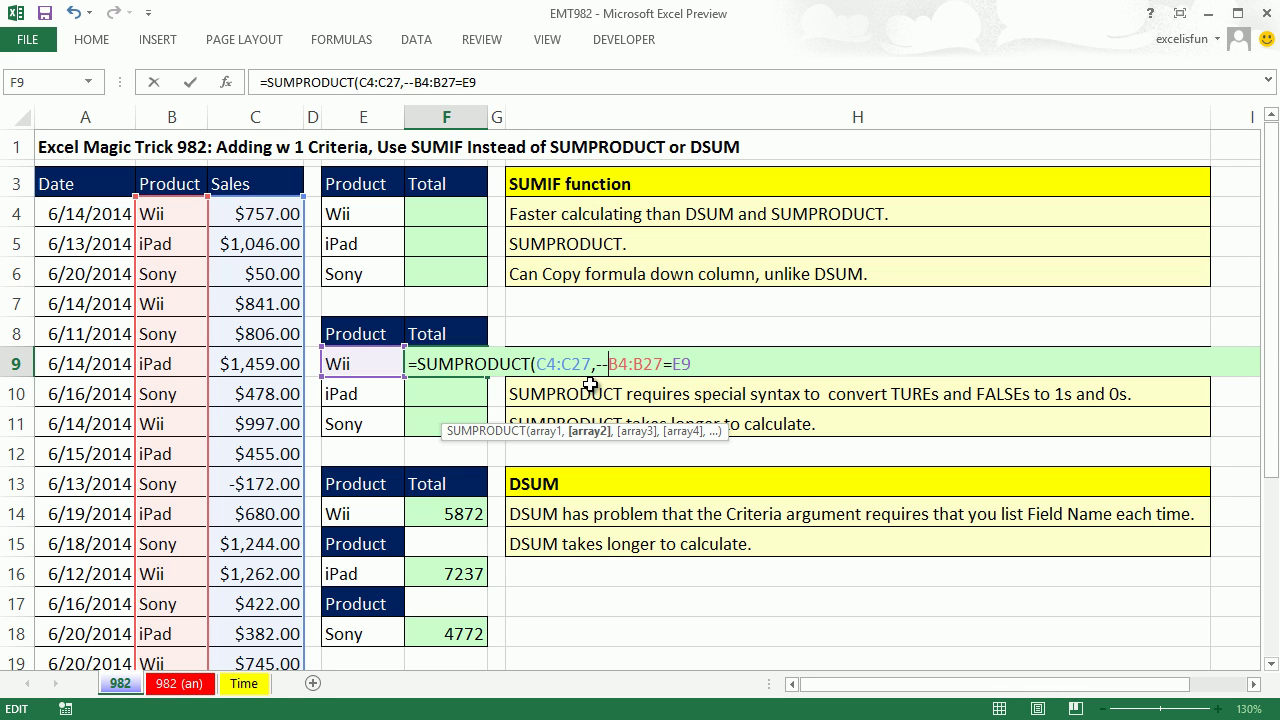
text(()
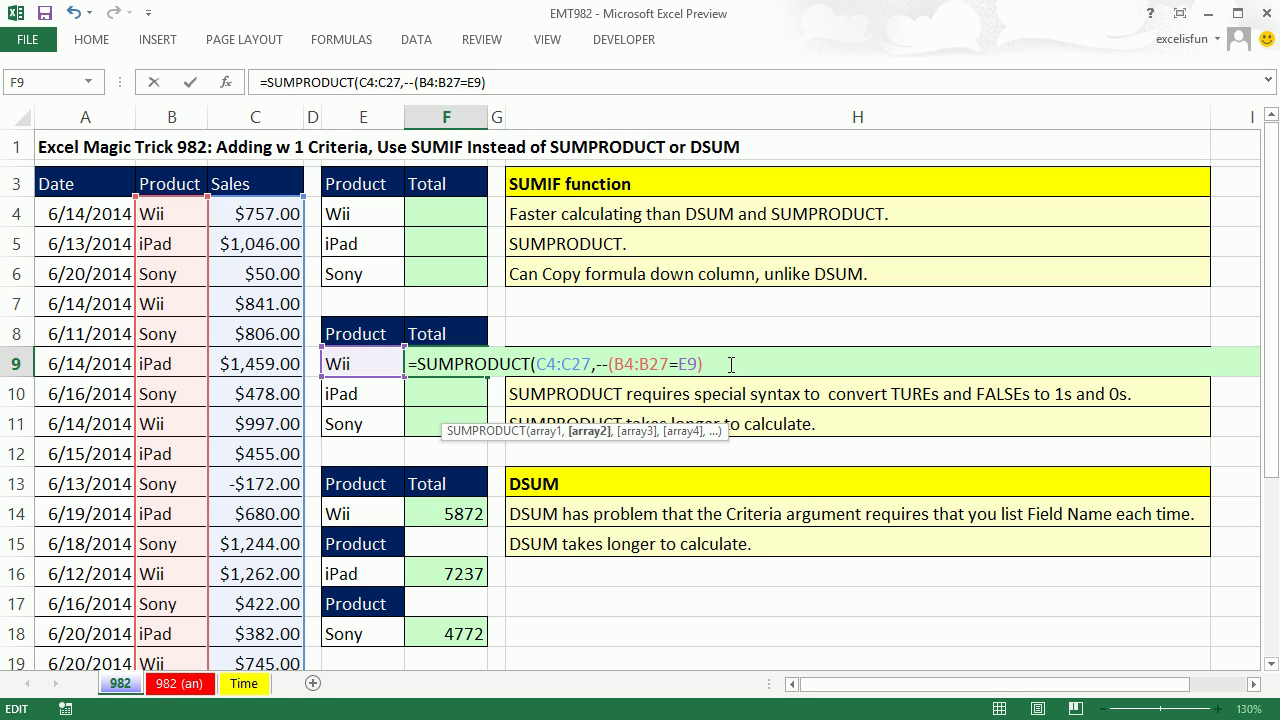
Step: Evaluate the --(B4:B27=E9) argument in place to check the converted array, and restore the expression
click(599, 434)
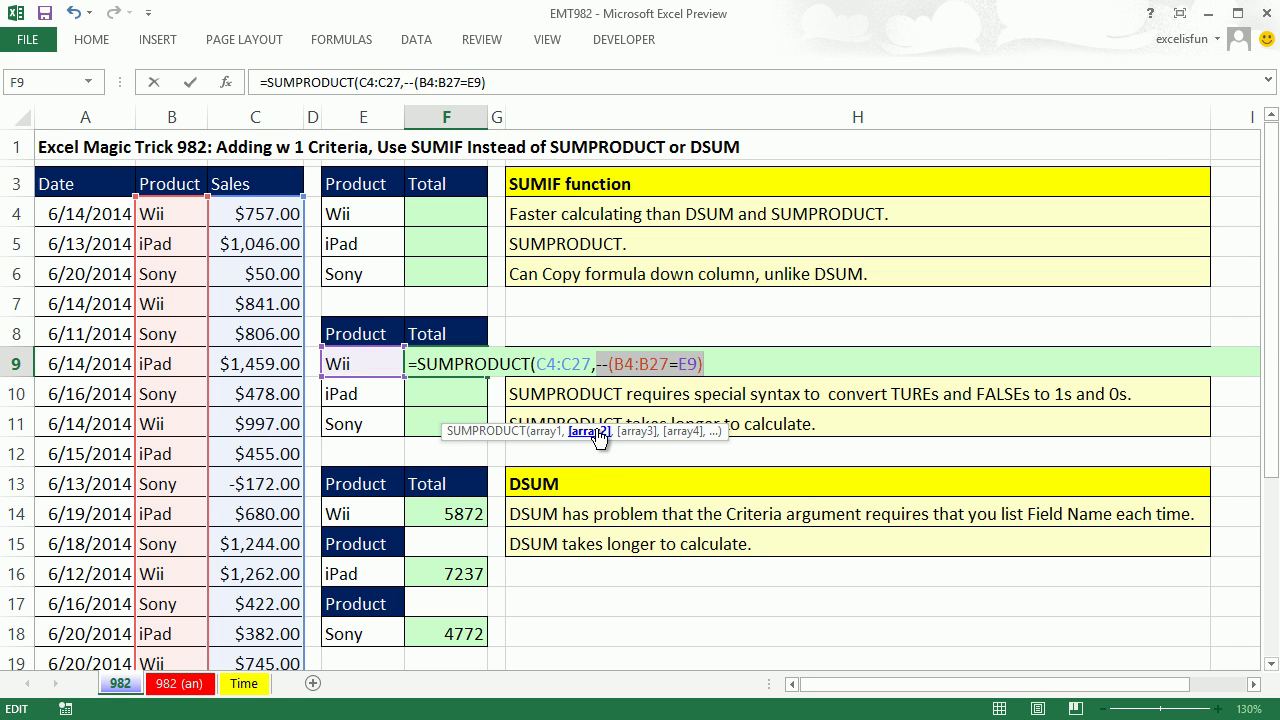
key(F9)
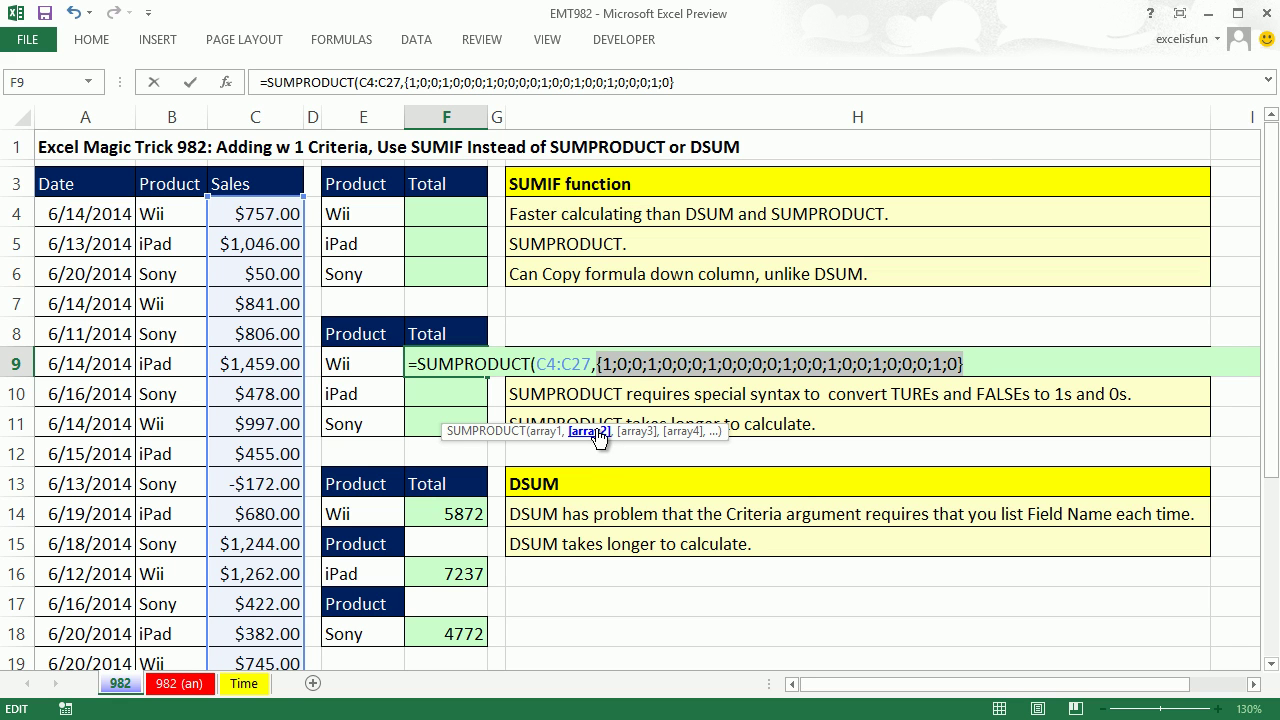
key(ctrl+z)
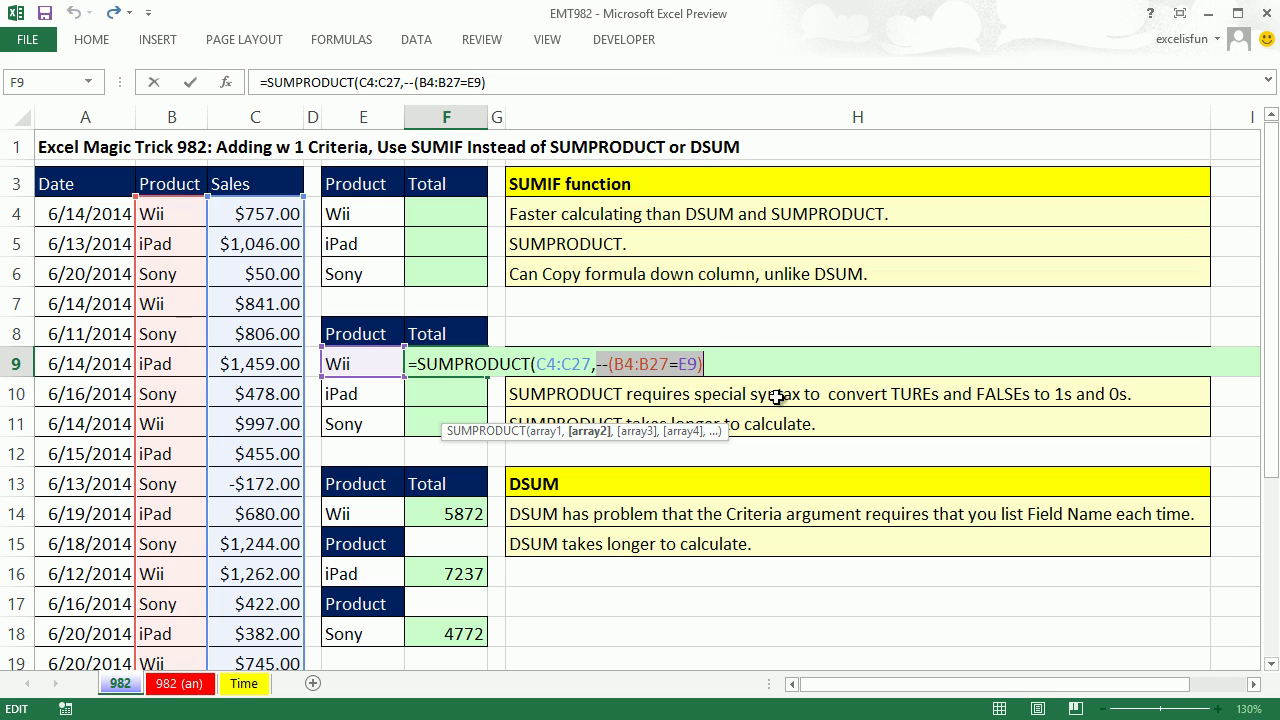
Step: Close the SUMPRODUCT formula, lock its ranges as $C$4:$C$27 and $B$4:$B$27, and enter it in F9
click(726, 362)
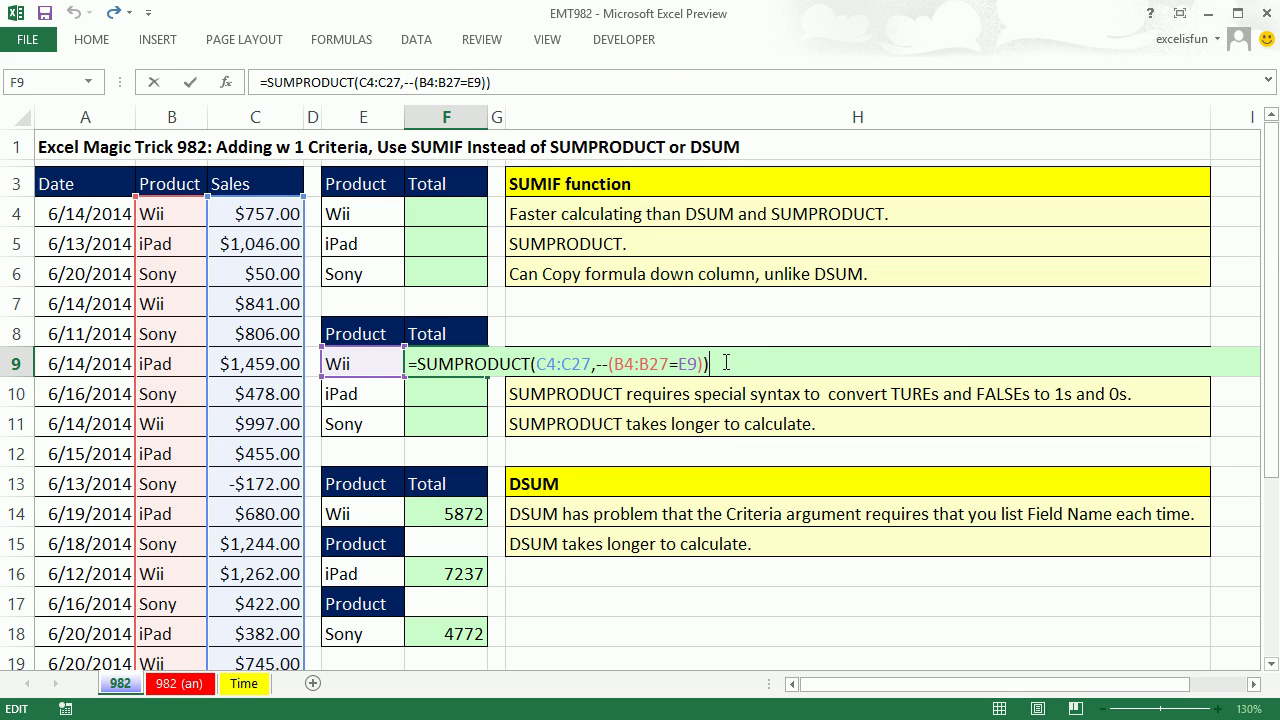
click(562, 364)
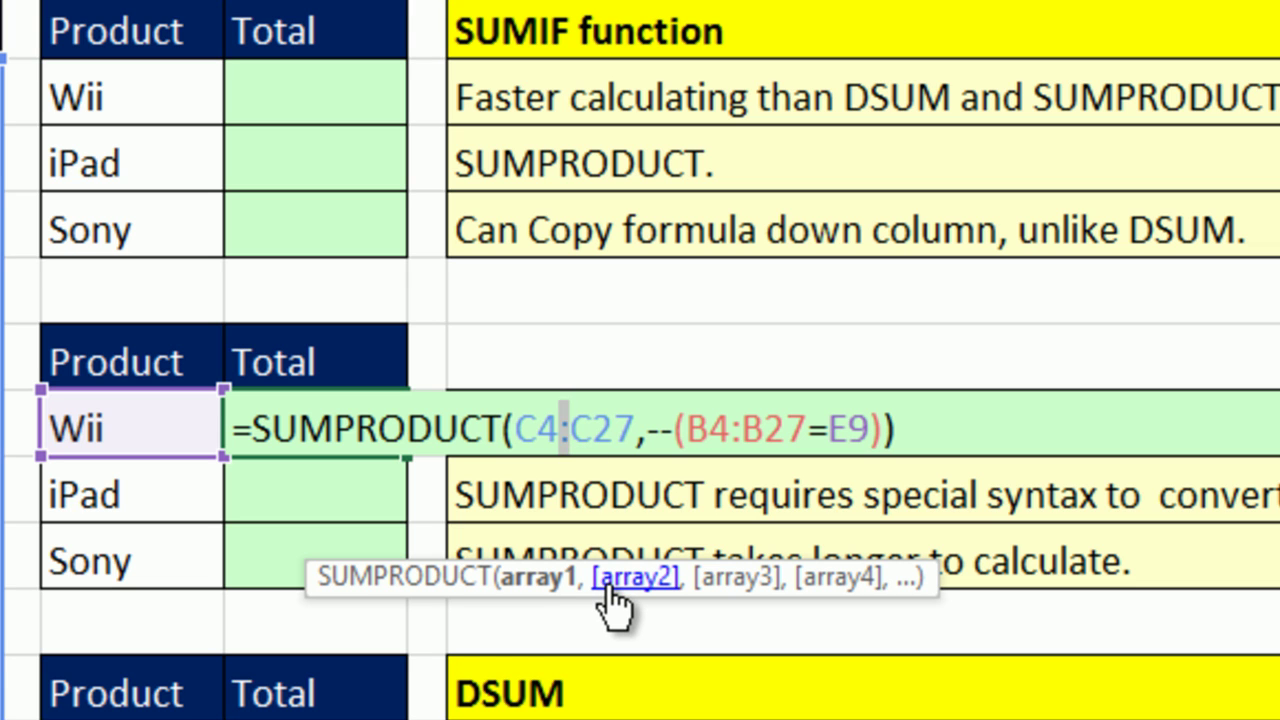
key(F4)
click(826, 428)
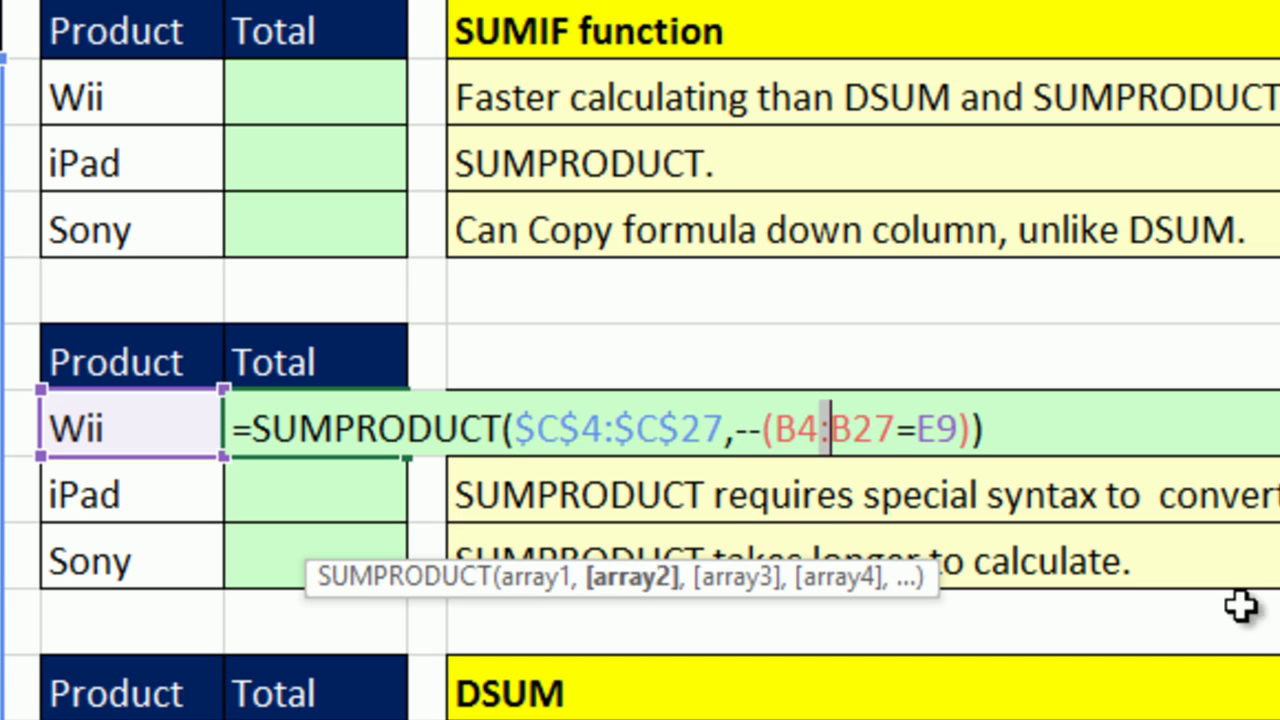
key(F4)
key(ctrl+Return)
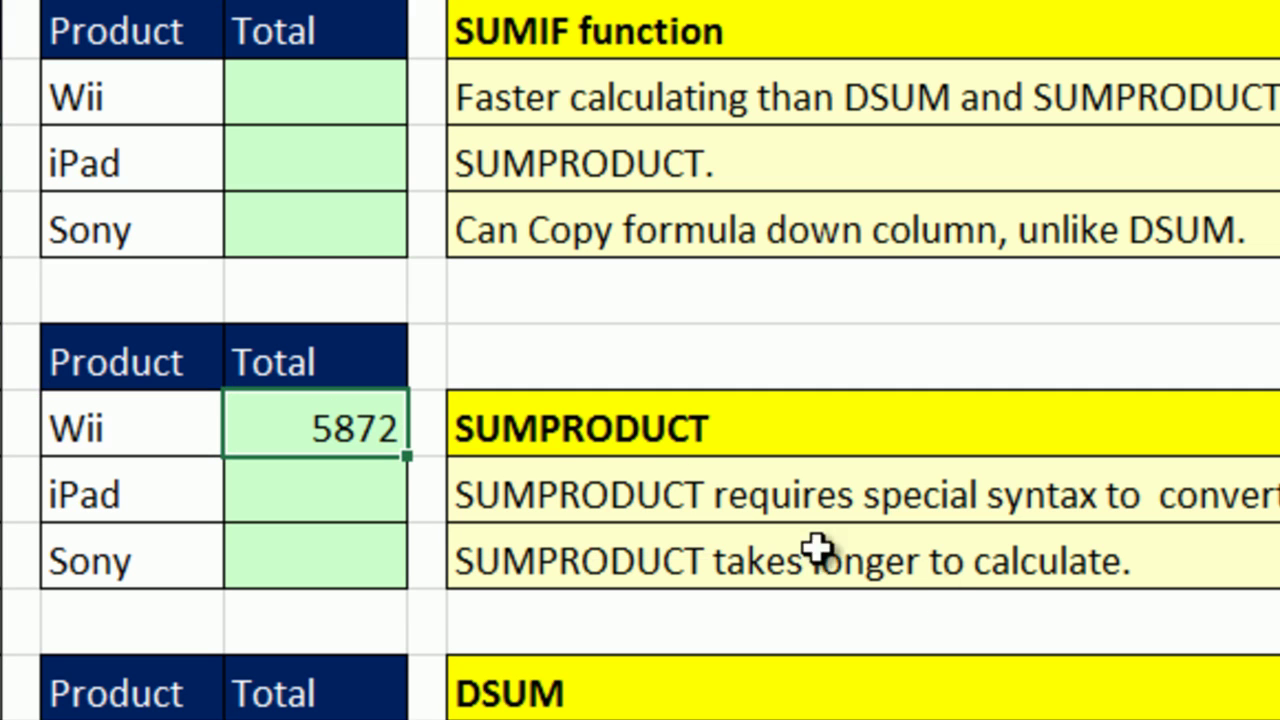
Step: Copy the Wii total's SUMPRODUCT formula down to F10:F11, and review the formula in F9 without changing it
drag(400, 455, 403, 588)
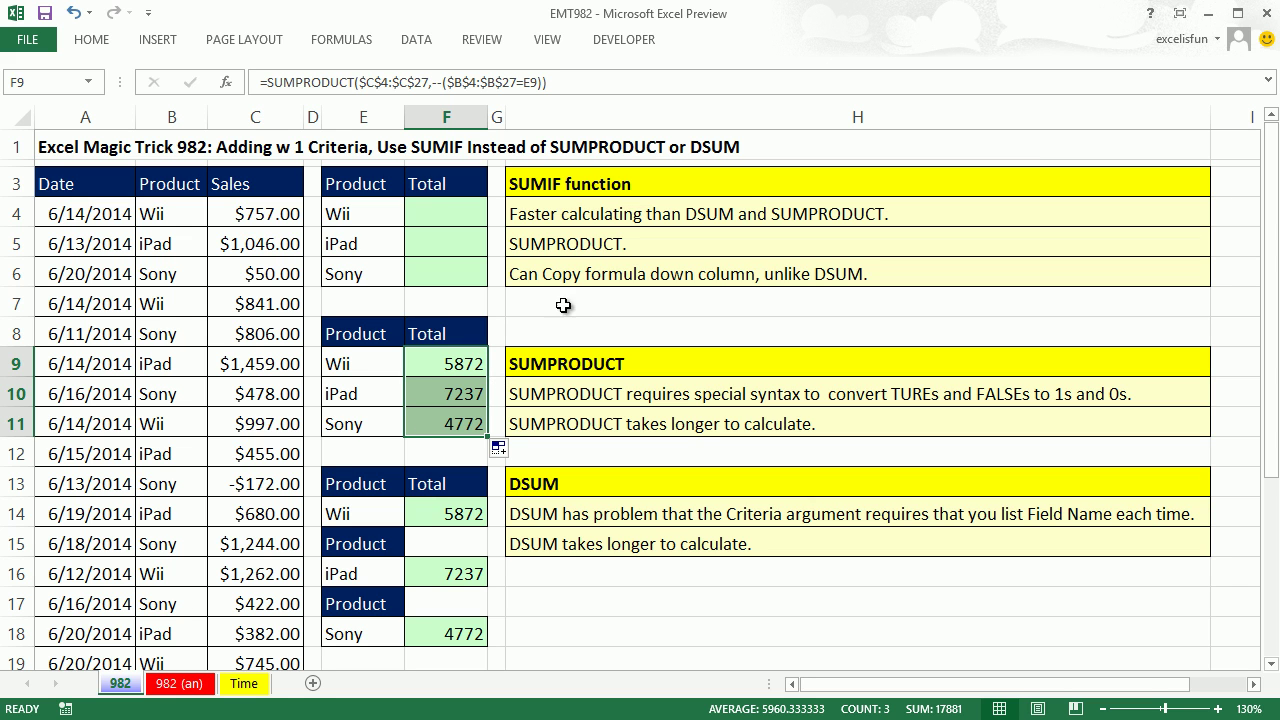
double_click(425, 364)
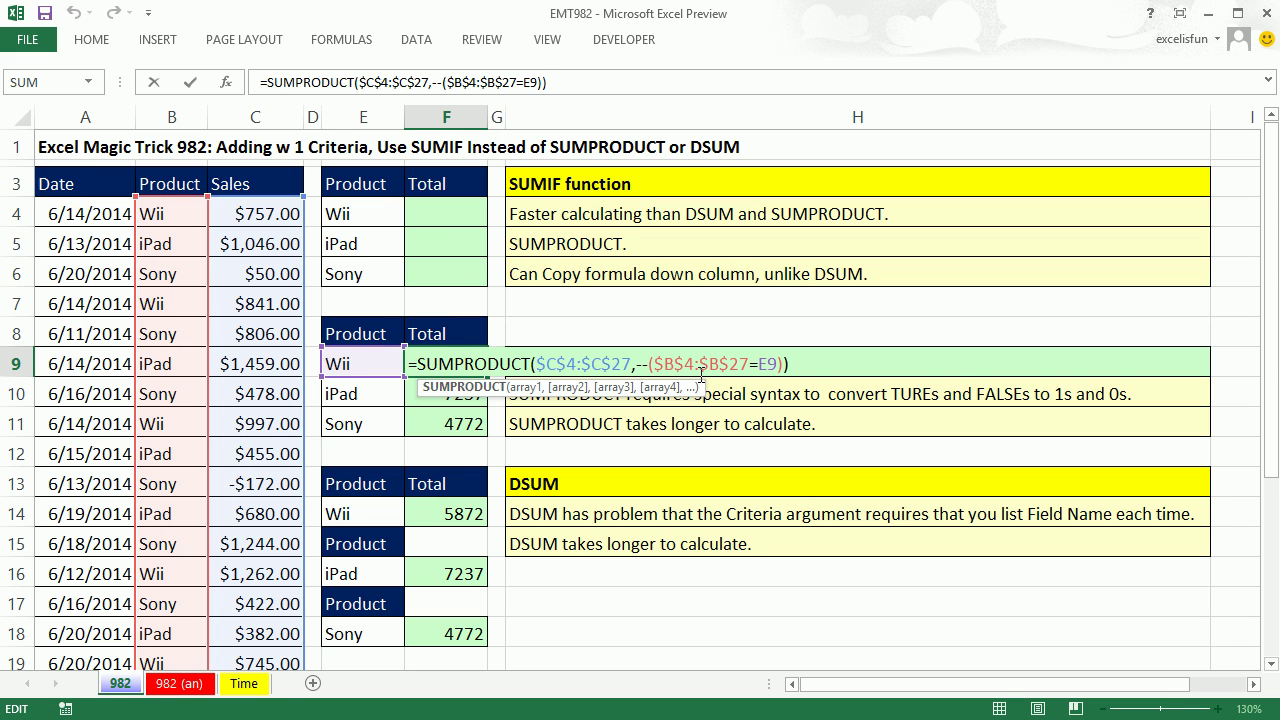
key(Escape)
Step: Start a SUMIF formula in F4 with the product cells B4:B27 as its range argument
click(460, 217)
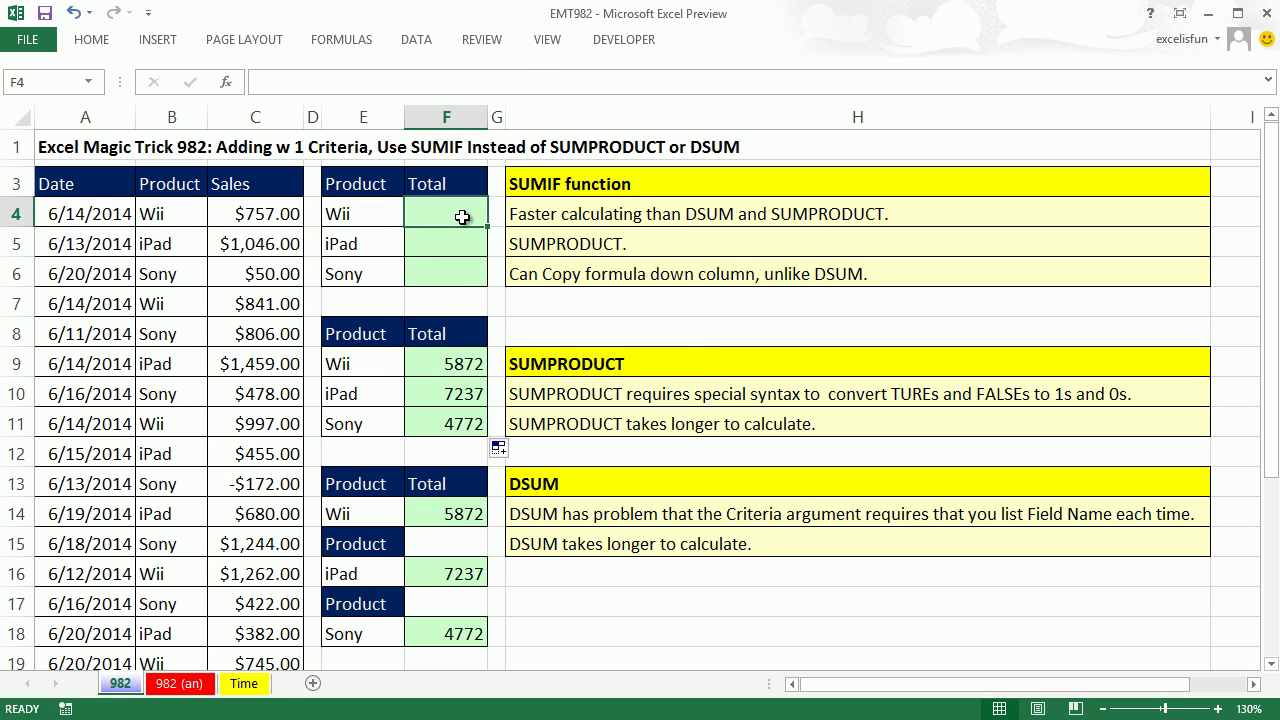
text(=sumif)
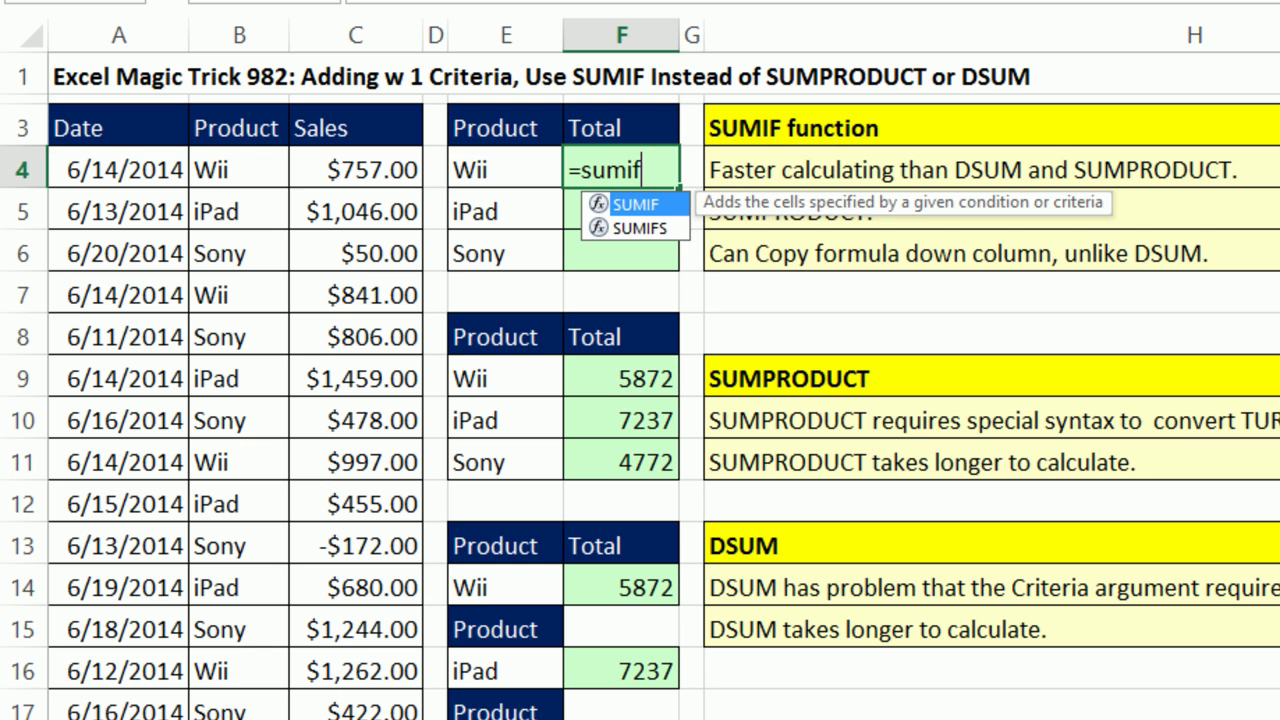
key(Tab)
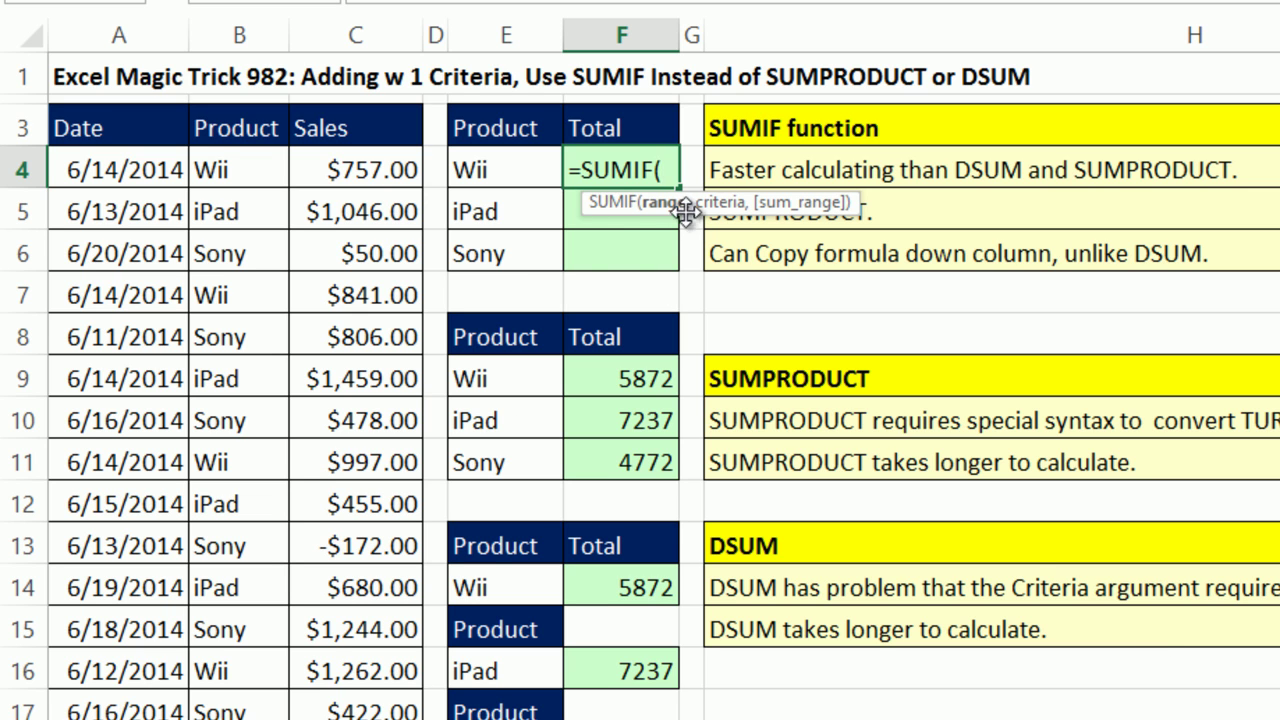
click(244, 169)
key(ctrl+shift+Down)
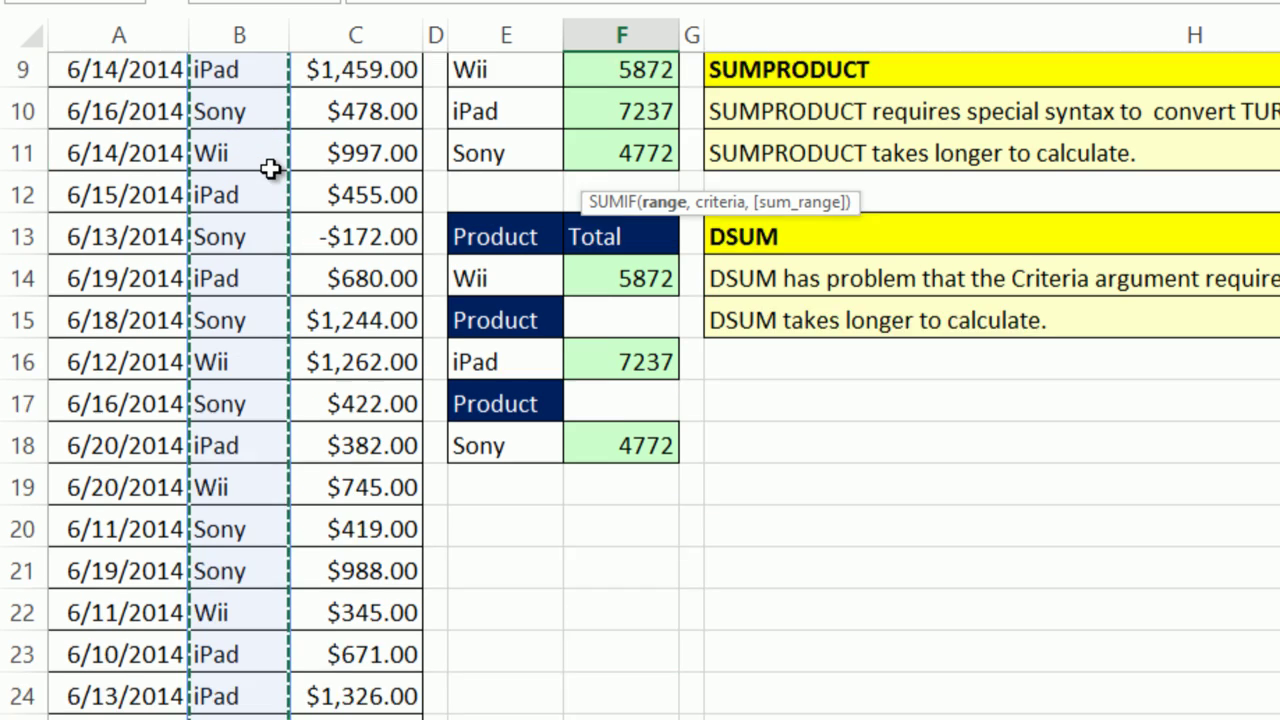
key(ctrl+BackSpace)
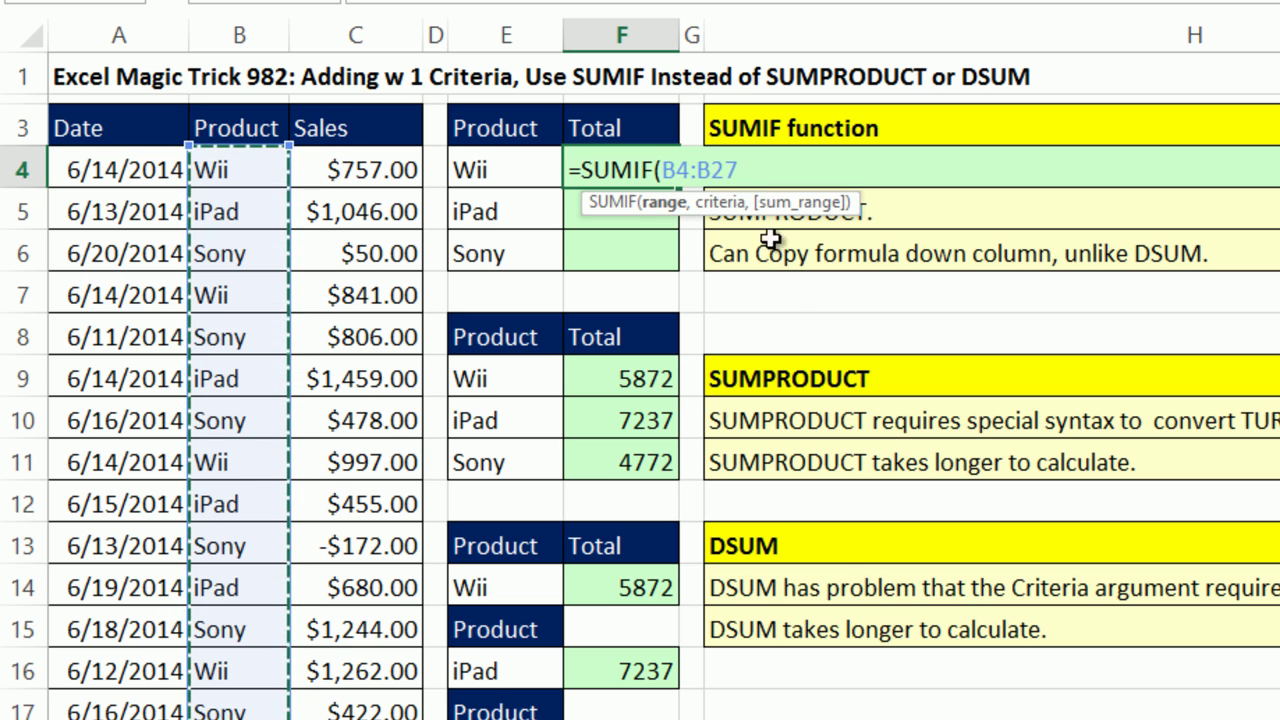
text(,)
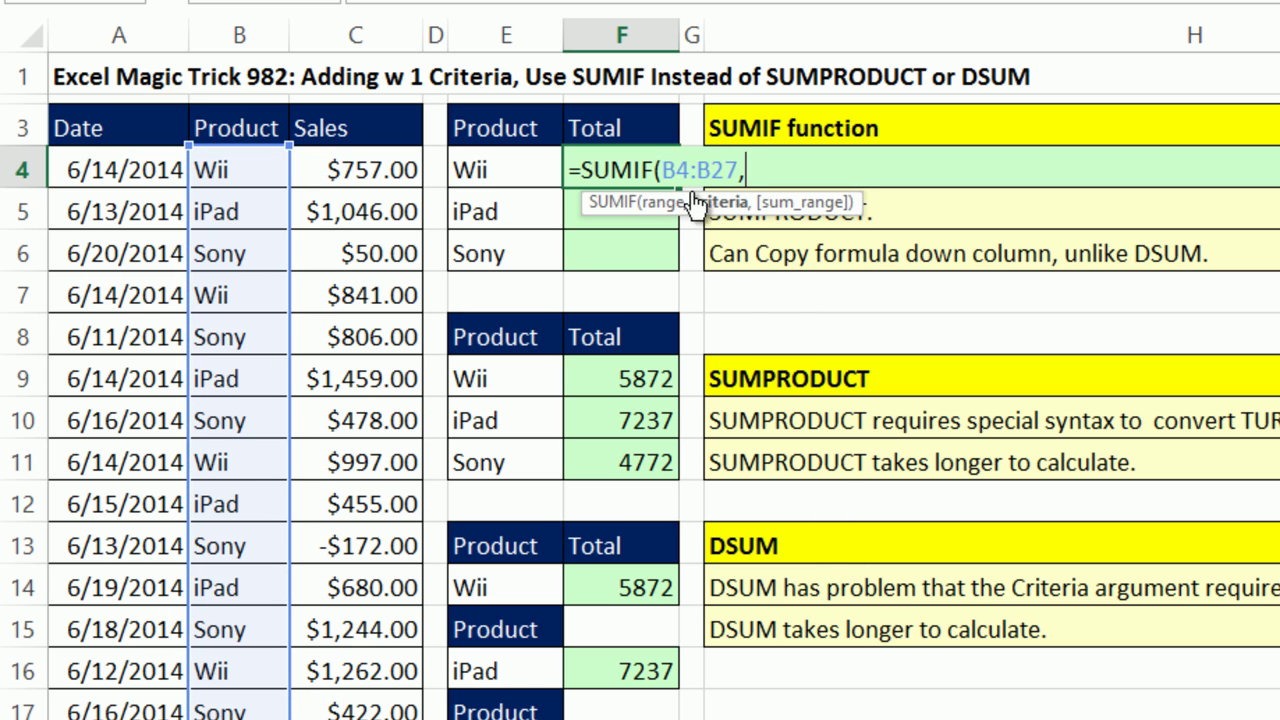
Step: Complete the SUMIF arguments with criteria E4 and sum range C4:C27, and close the parenthesis
click(509, 167)
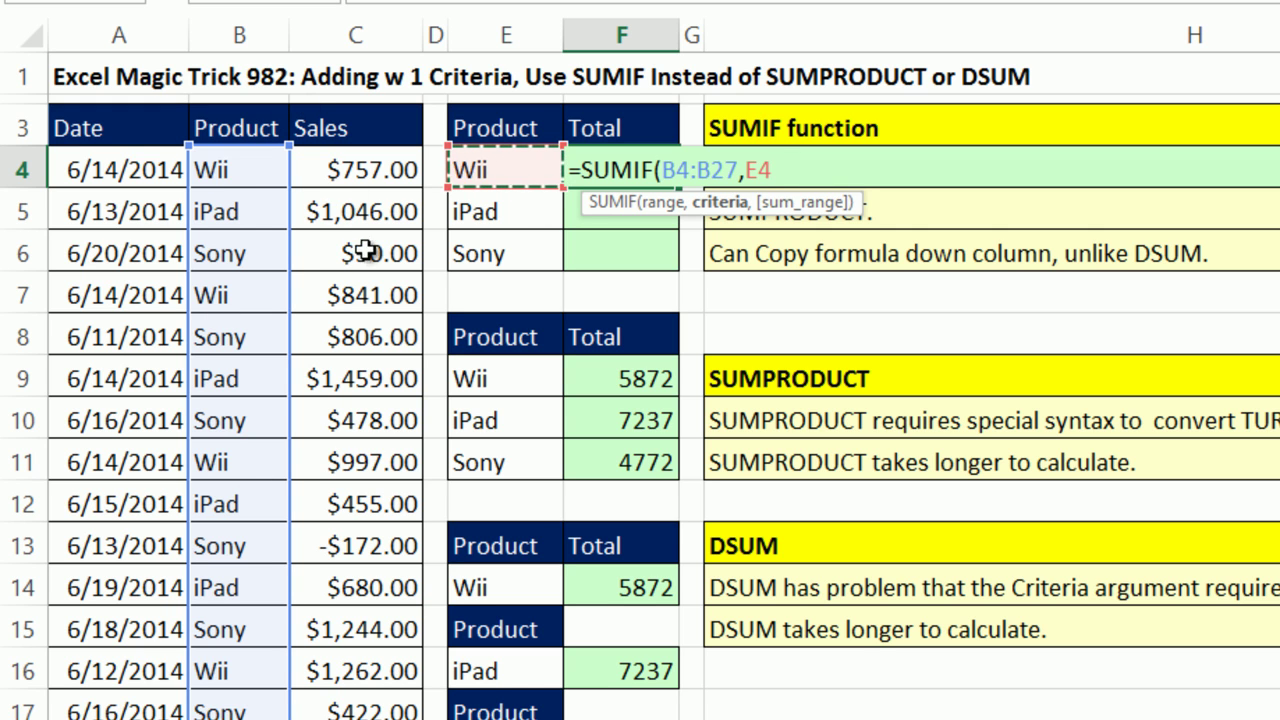
text(,)
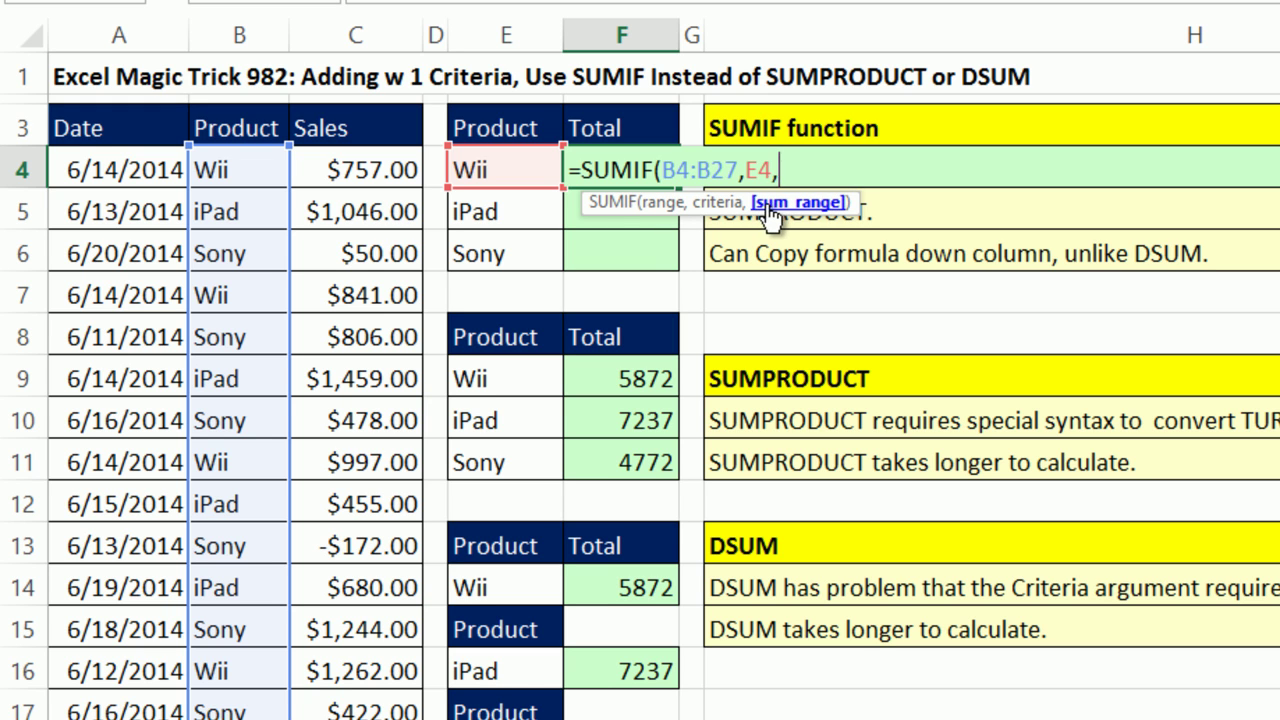
click(380, 166)
key(ctrl+shift+Down)
key(ctrl+BackSpace)
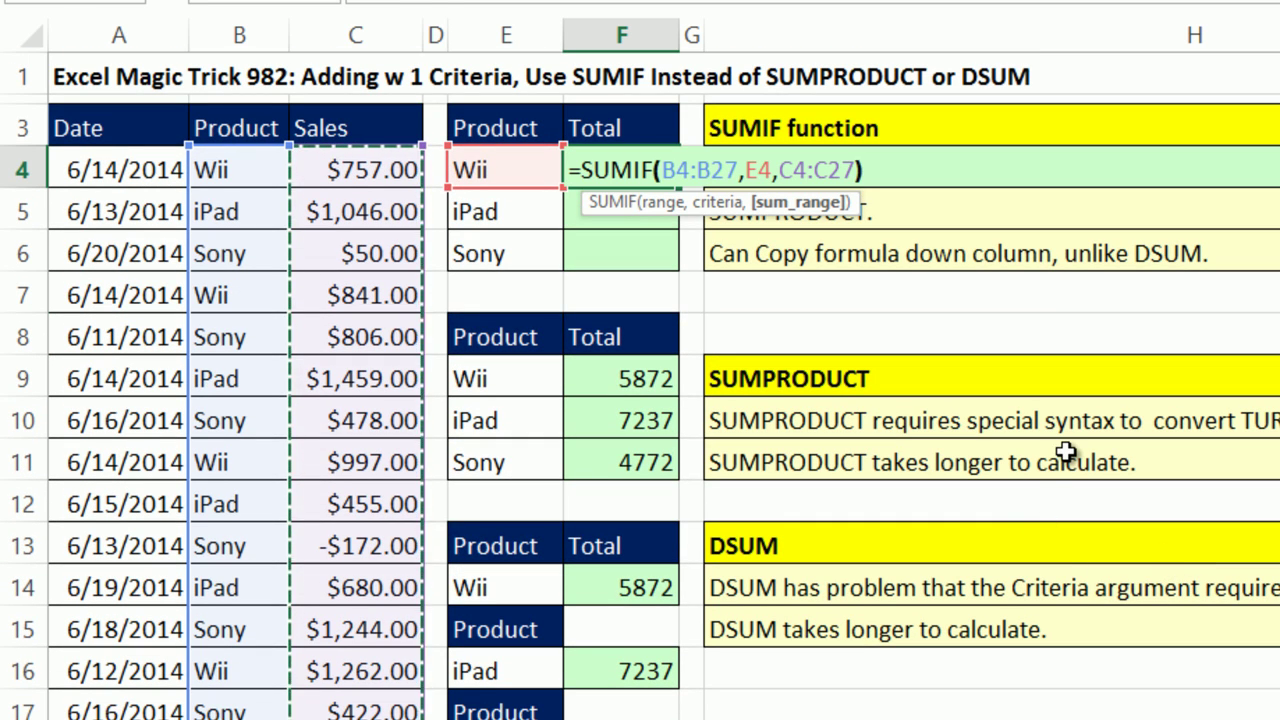
text())
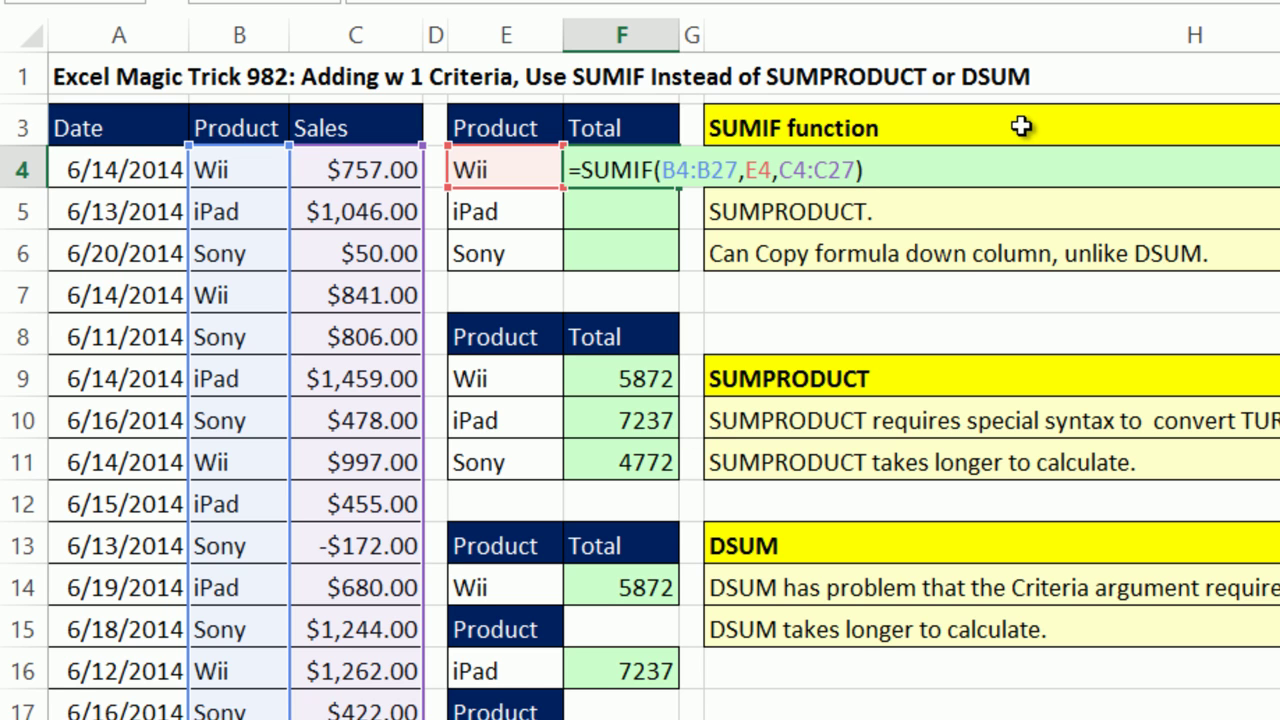
Step: Lock the SUMIF ranges as $B$4:$B$27 and $C$4:$C$27, enter the formula in F4, and copy it down to F6
click(699, 170)
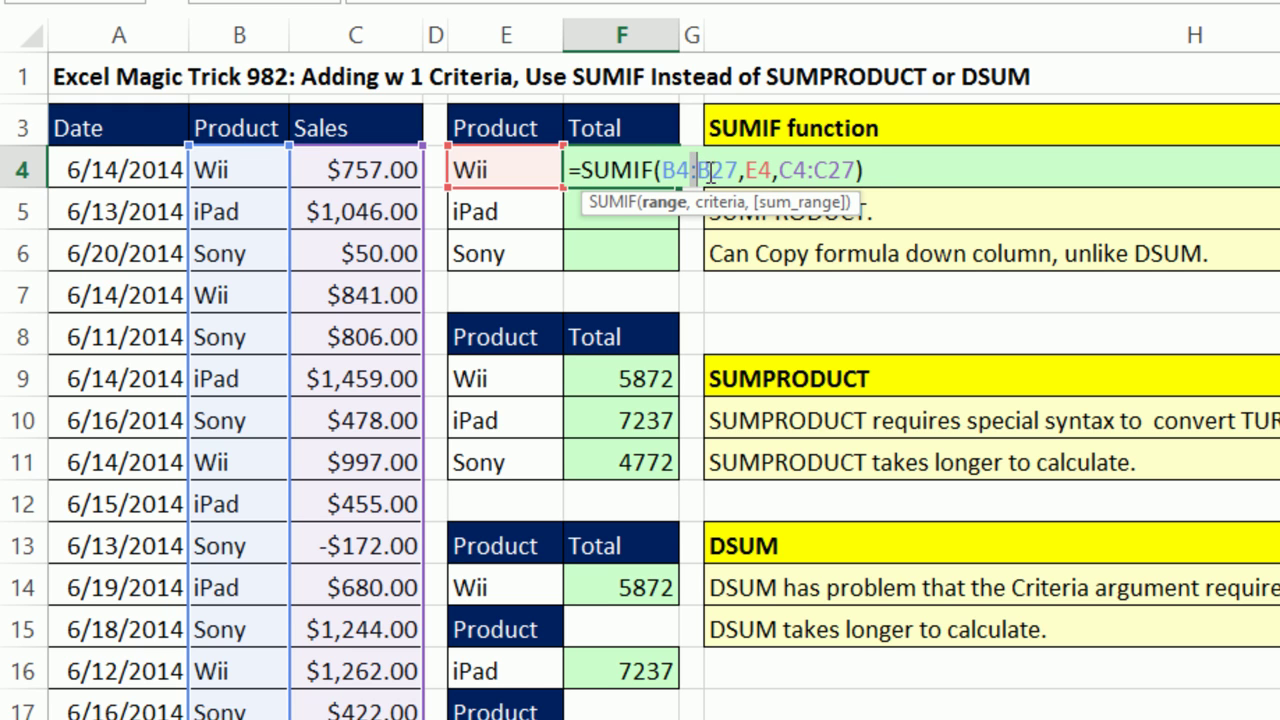
key(F4)
click(868, 170)
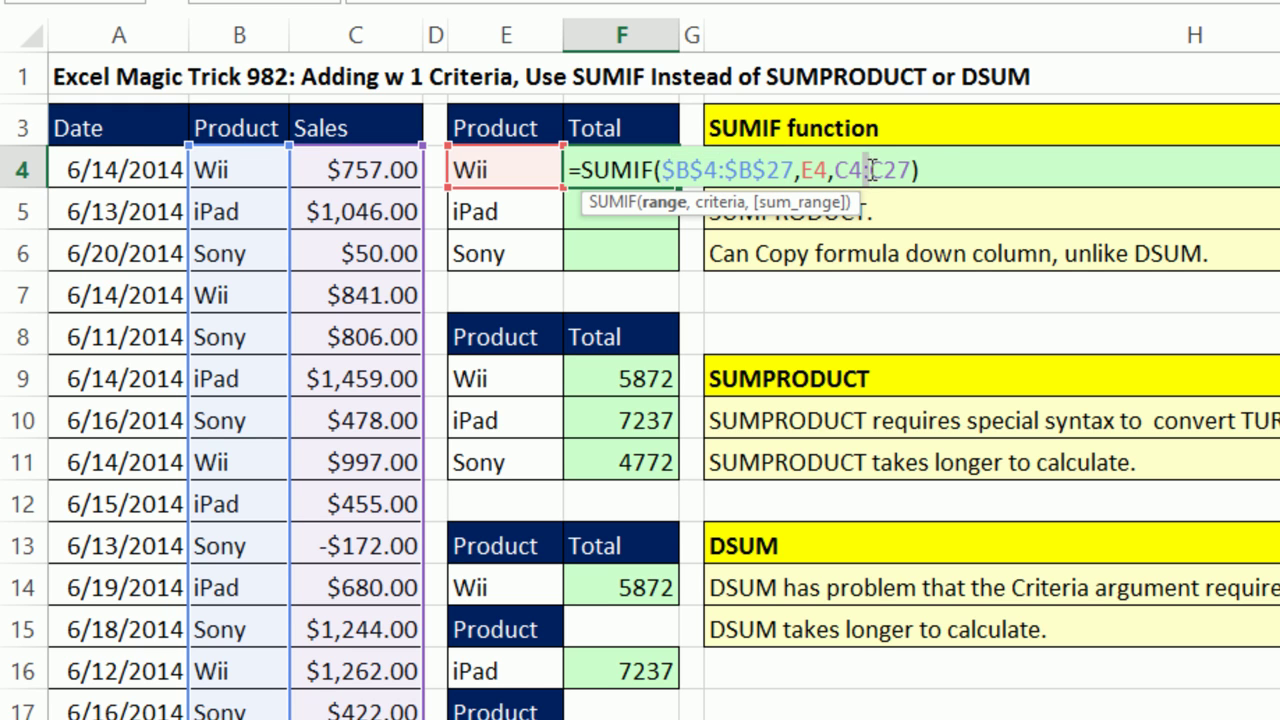
key(F4)
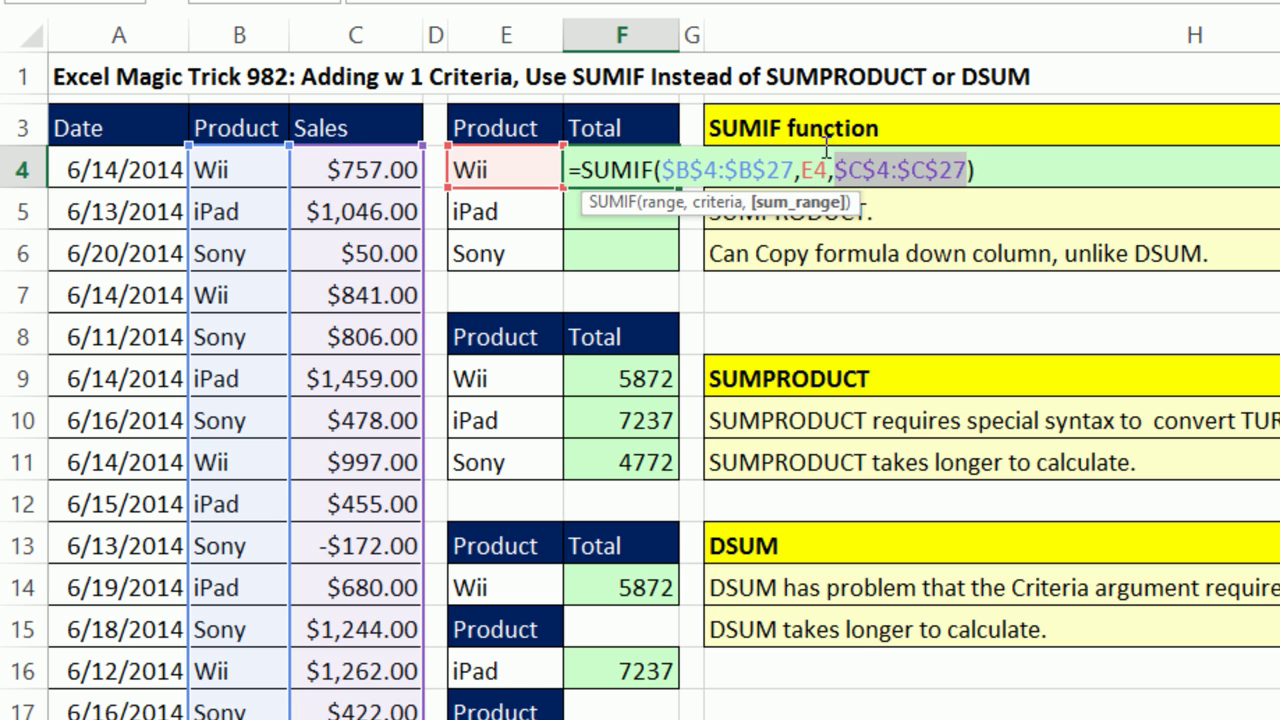
key(ctrl+Return)
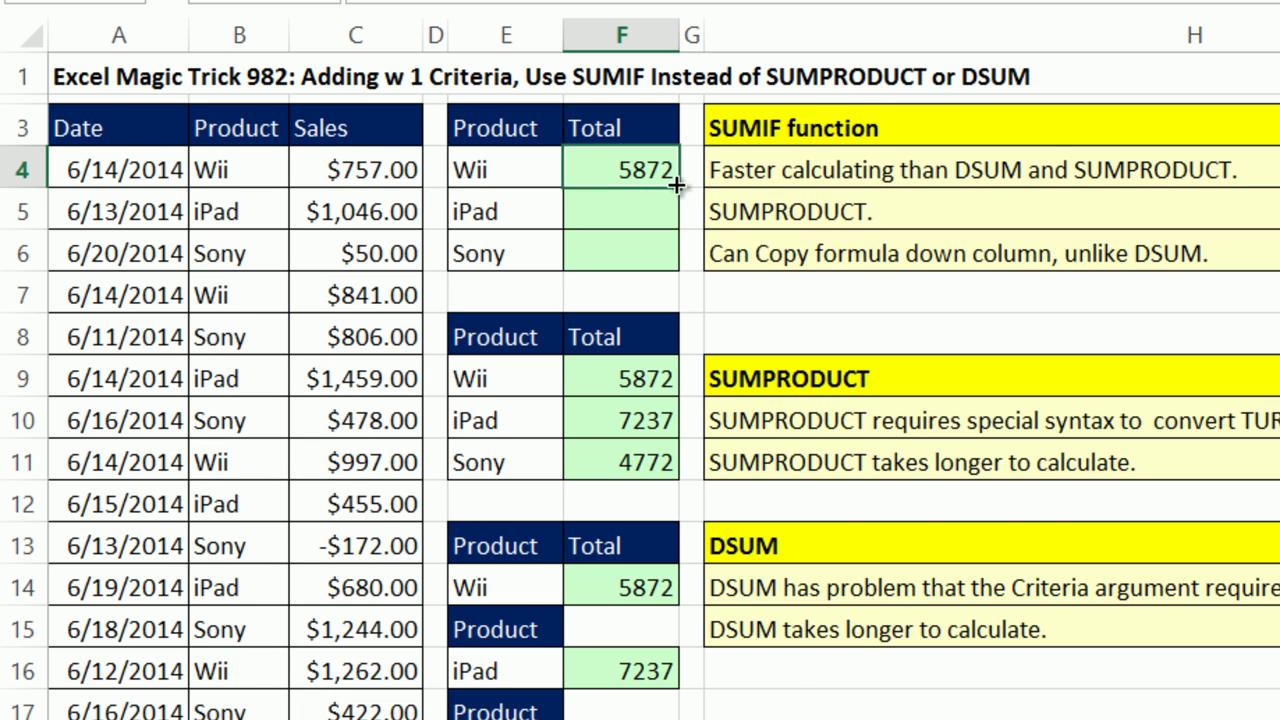
double_click(674, 182)
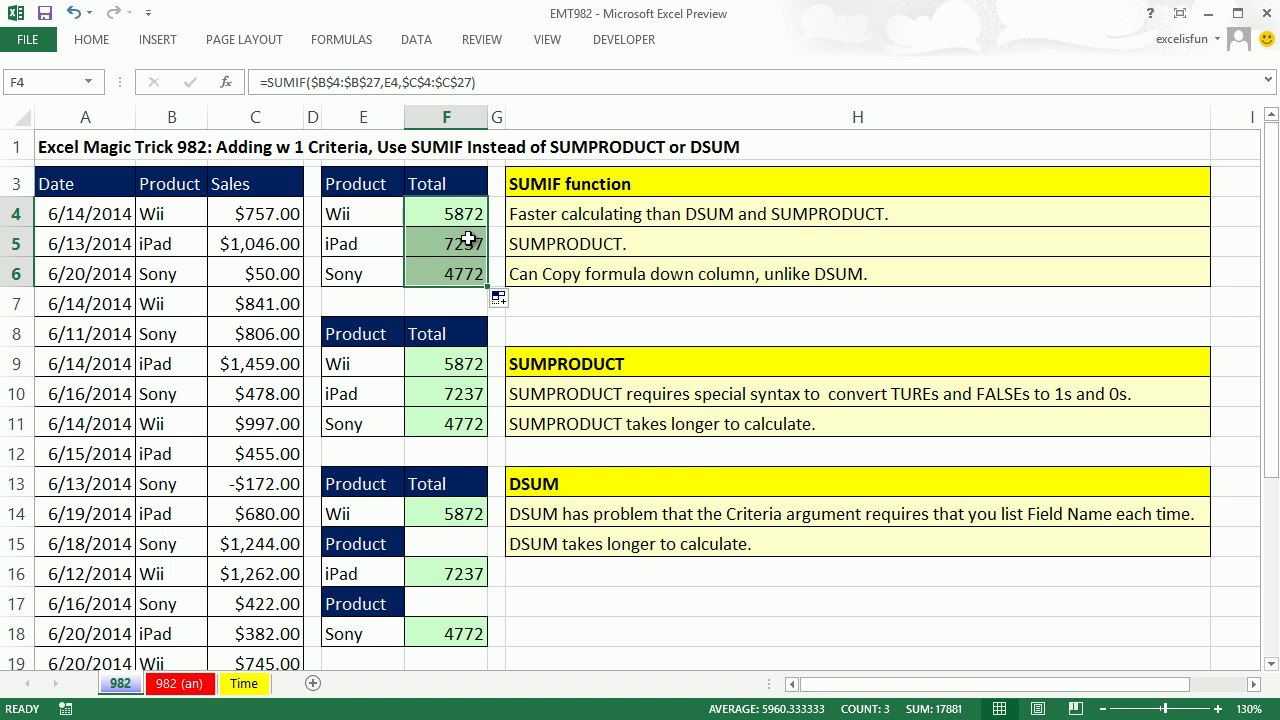
Step: On the Time sheet, delete the empty column E and narrow the blank column D to a thin spacer
click(246, 684)
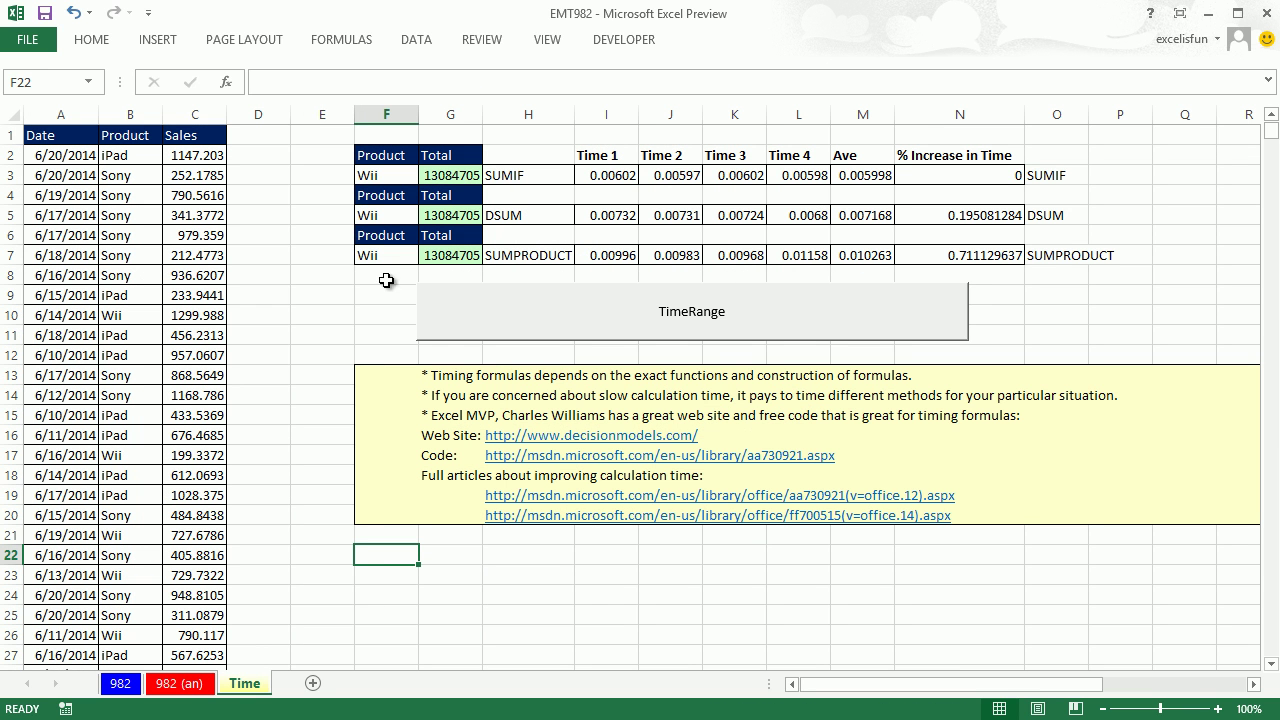
click(323, 116)
right_click(325, 125)
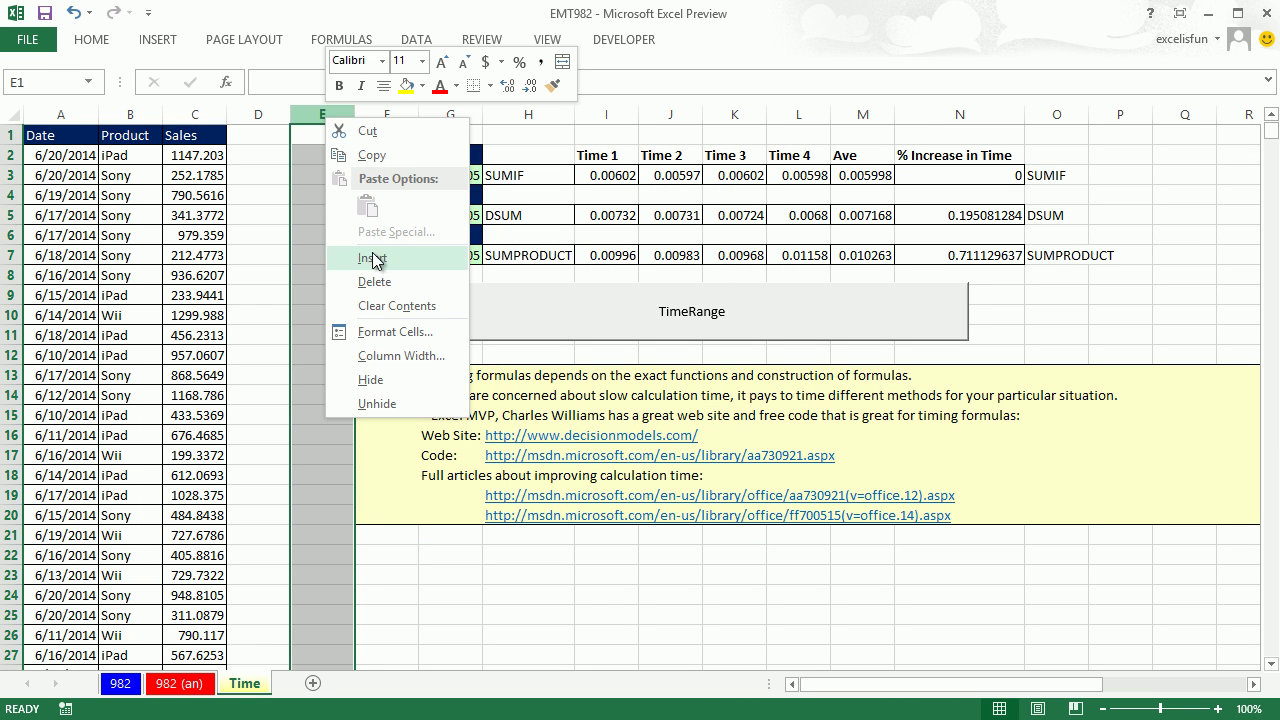
click(373, 282)
drag(297, 115, 237, 115)
Step: Zoom the Time sheet to fit the range A1:P20, and widen column F enough to show the full totals
drag(38, 140, 1037, 510)
key(alt+w)
key(g)
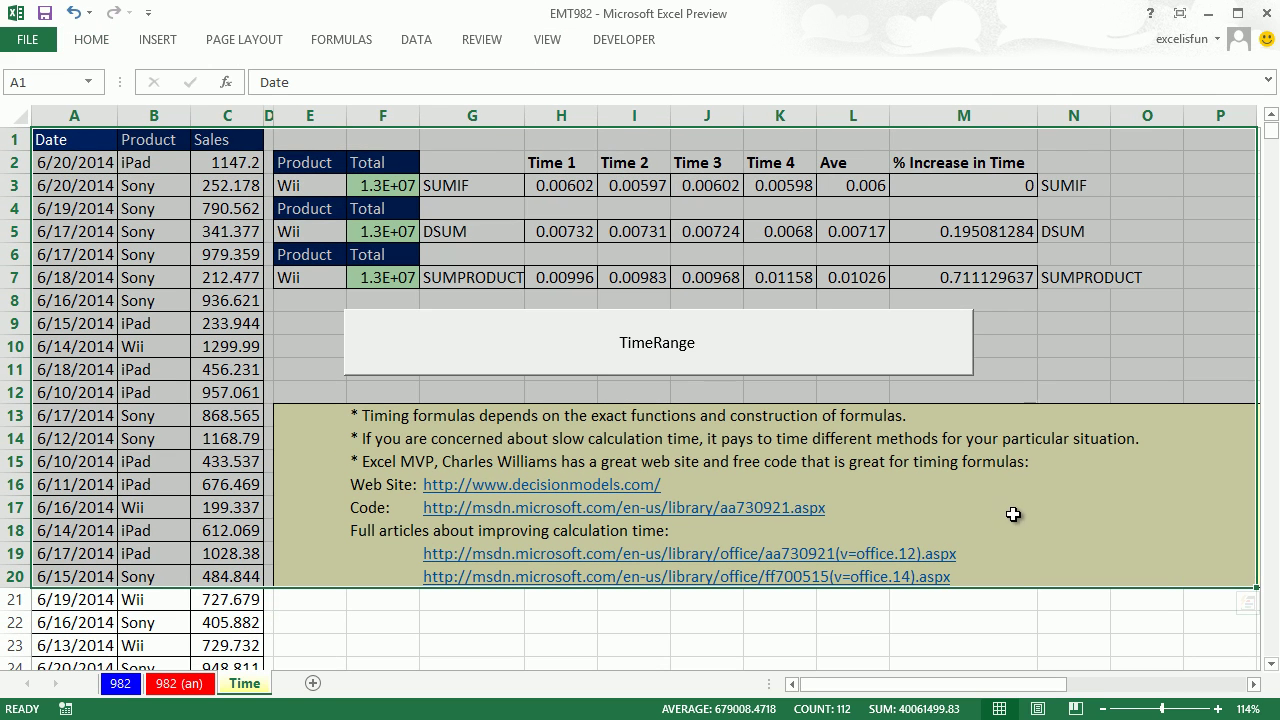
click(1062, 392)
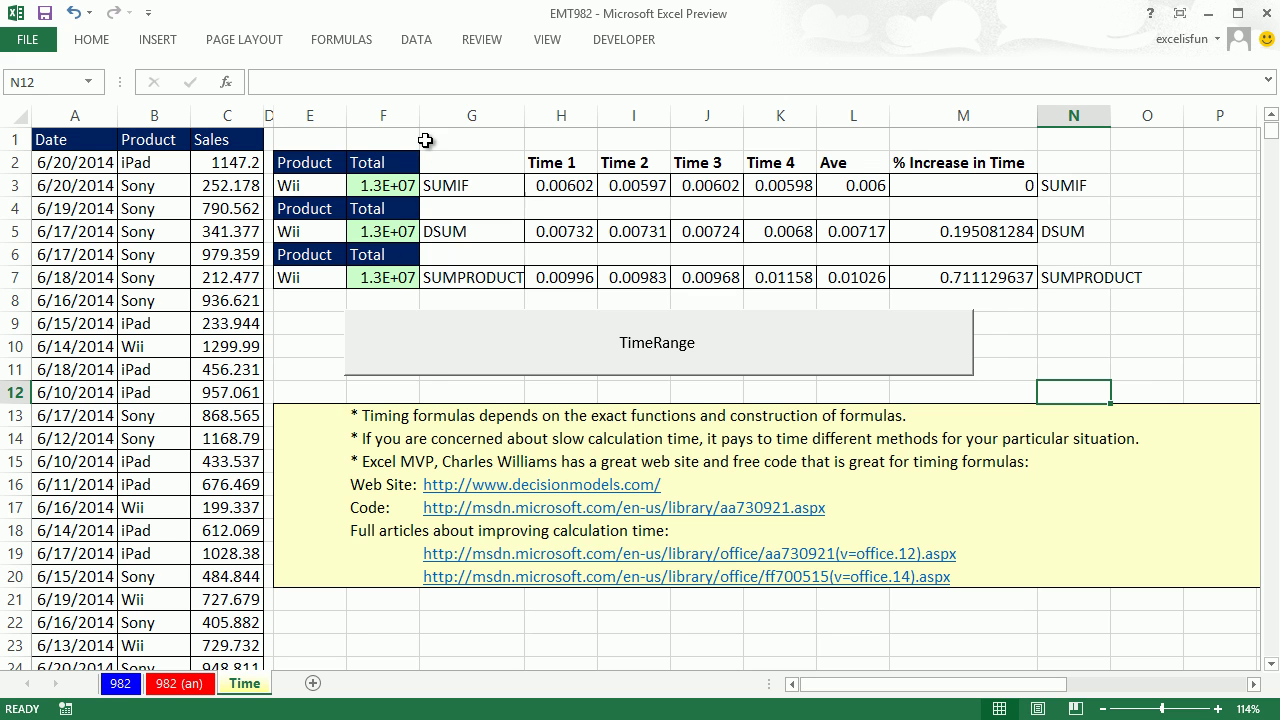
drag(420, 116, 440, 117)
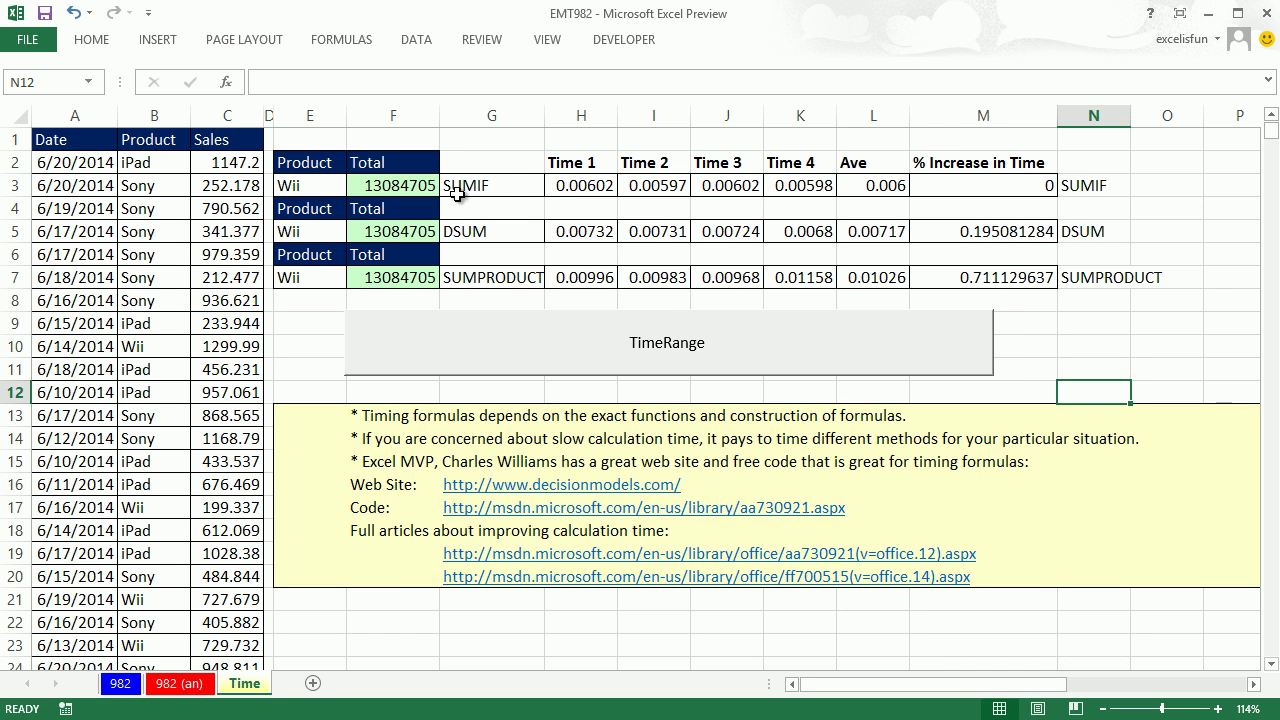
Step: Fill the average time cells L3, L5, L7 and the % increase cells M3, M5, M7 with light green
click(878, 184)
ctrl+click(891, 228)
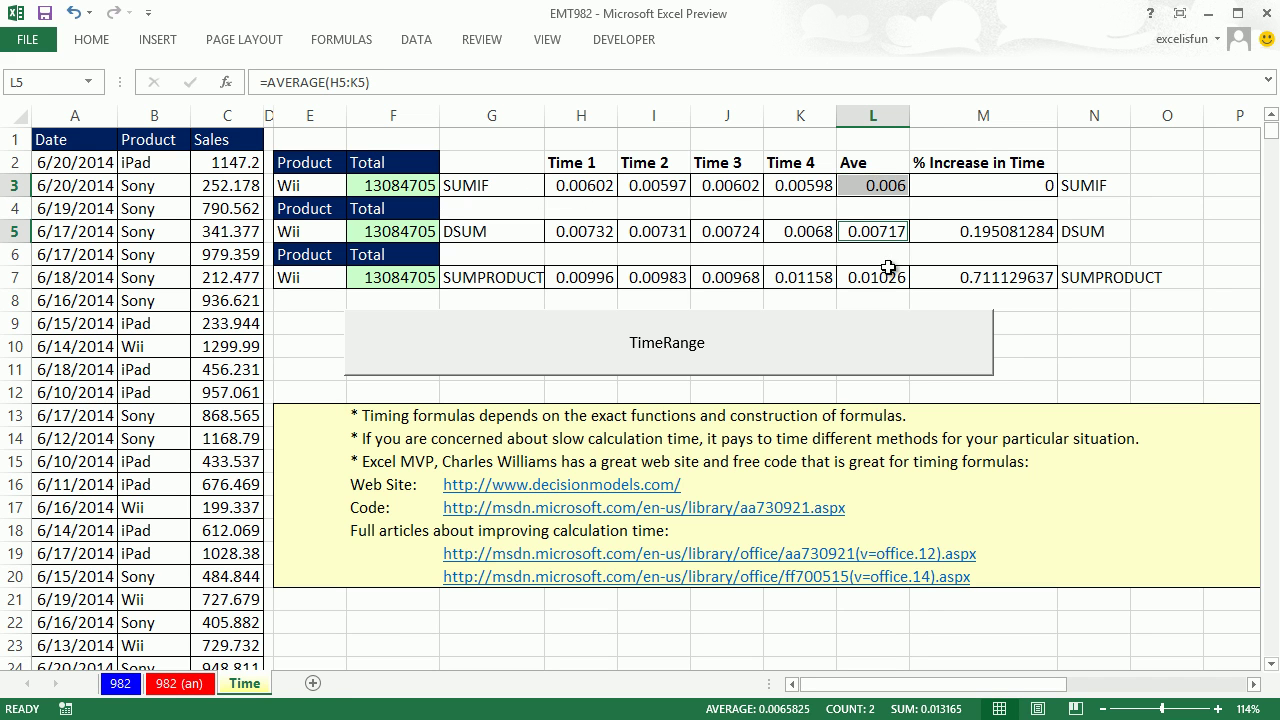
ctrl+click(893, 272)
ctrl+click(1050, 185)
ctrl+click(1003, 228)
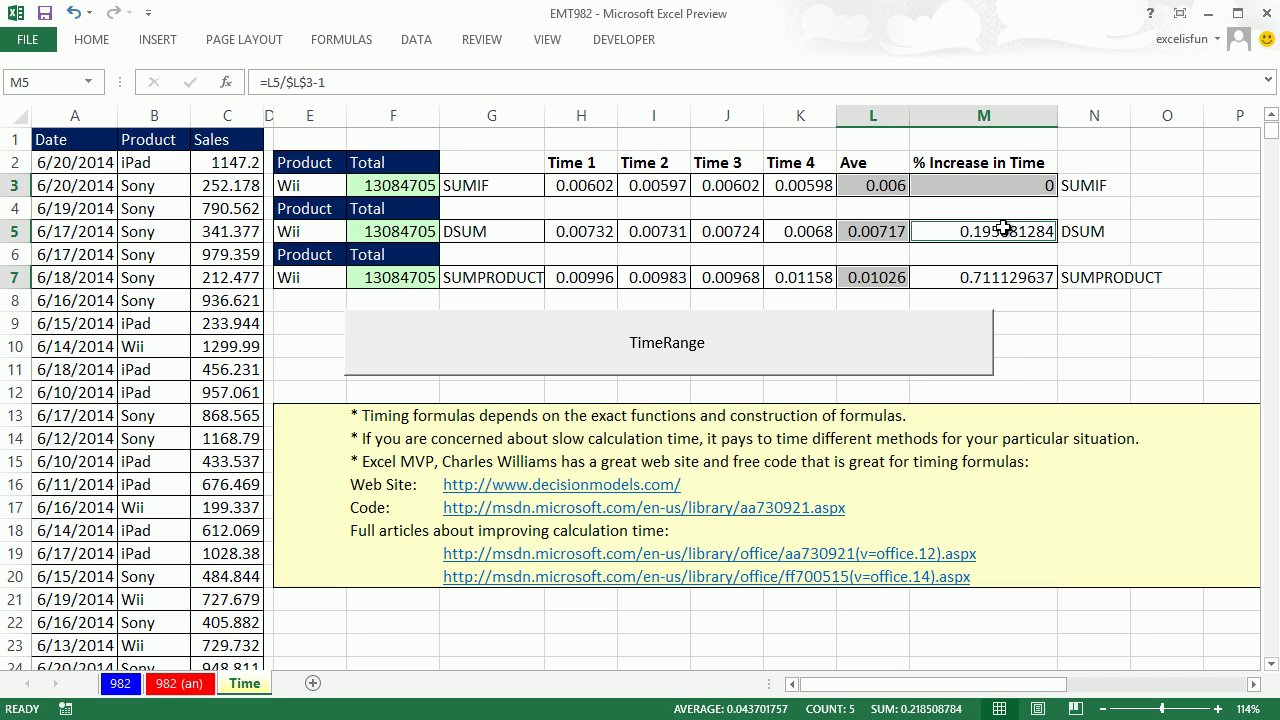
ctrl+click(1004, 278)
key(F4)
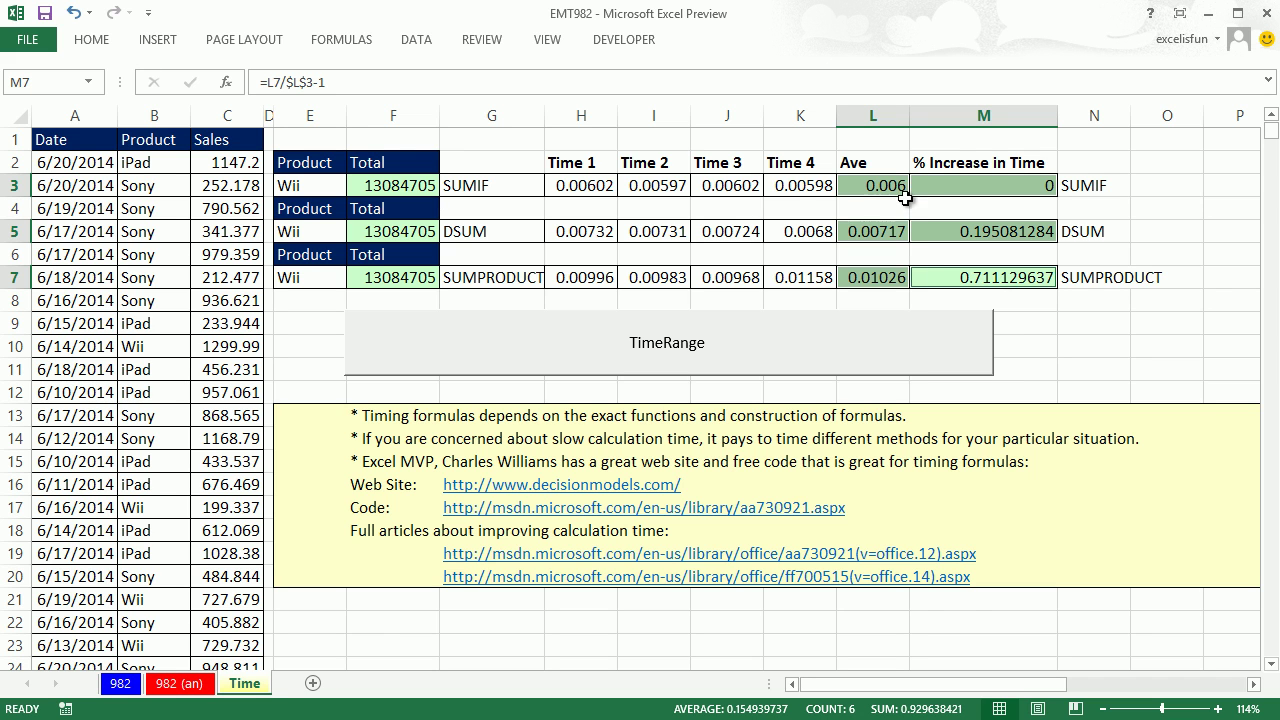
Step: Review the SUMPRODUCT average time and the DSUM and SUMPRODUCT % increase formulas, and return to the 982 sheet
click(893, 280)
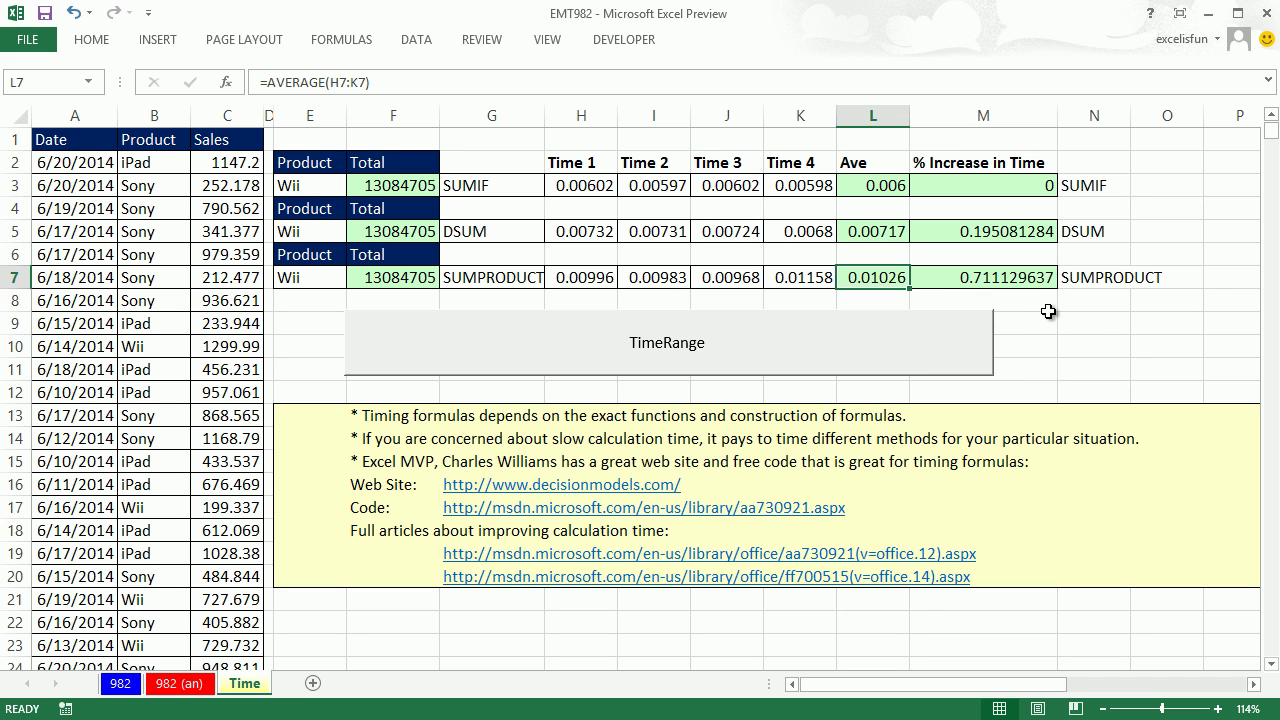
click(1045, 231)
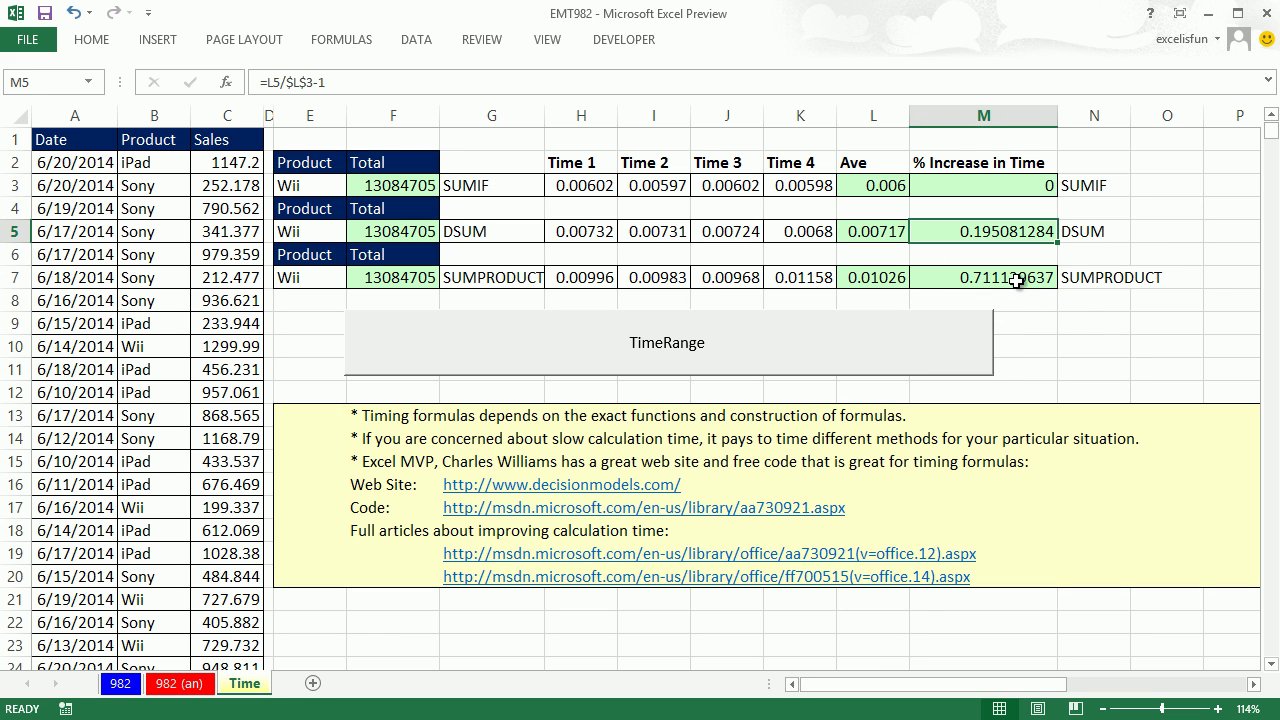
click(1017, 280)
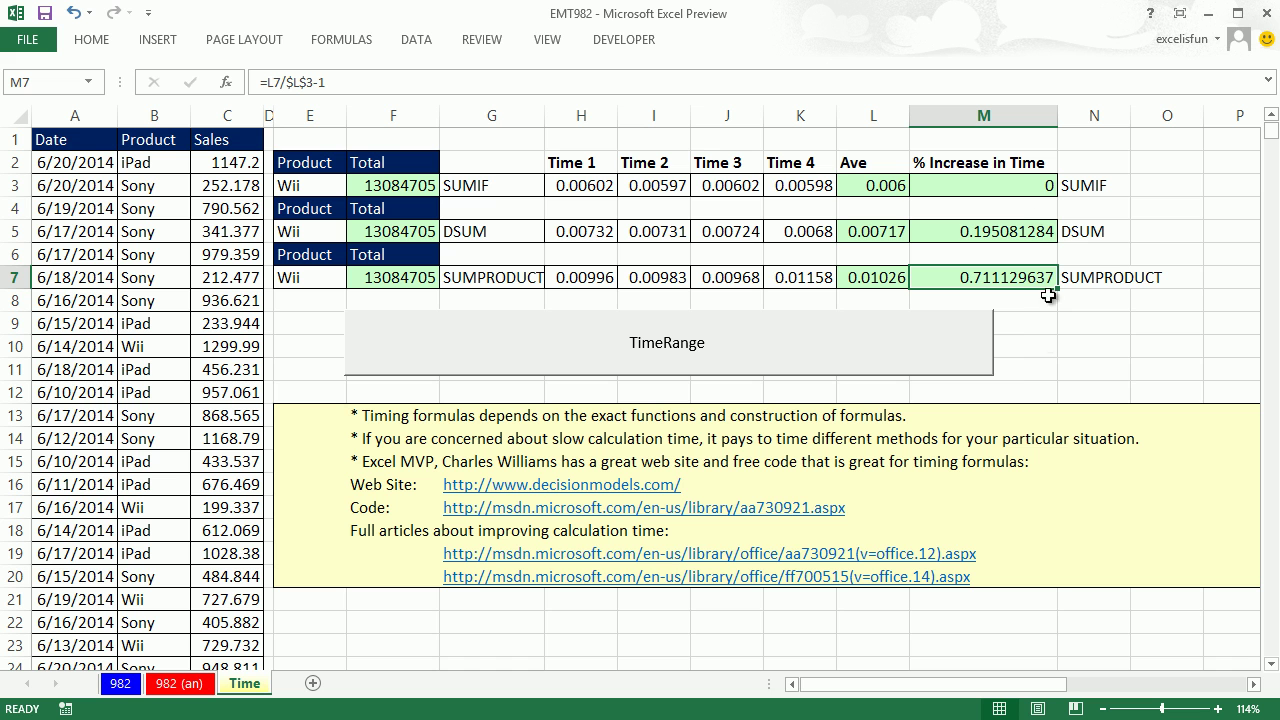
click(120, 685)
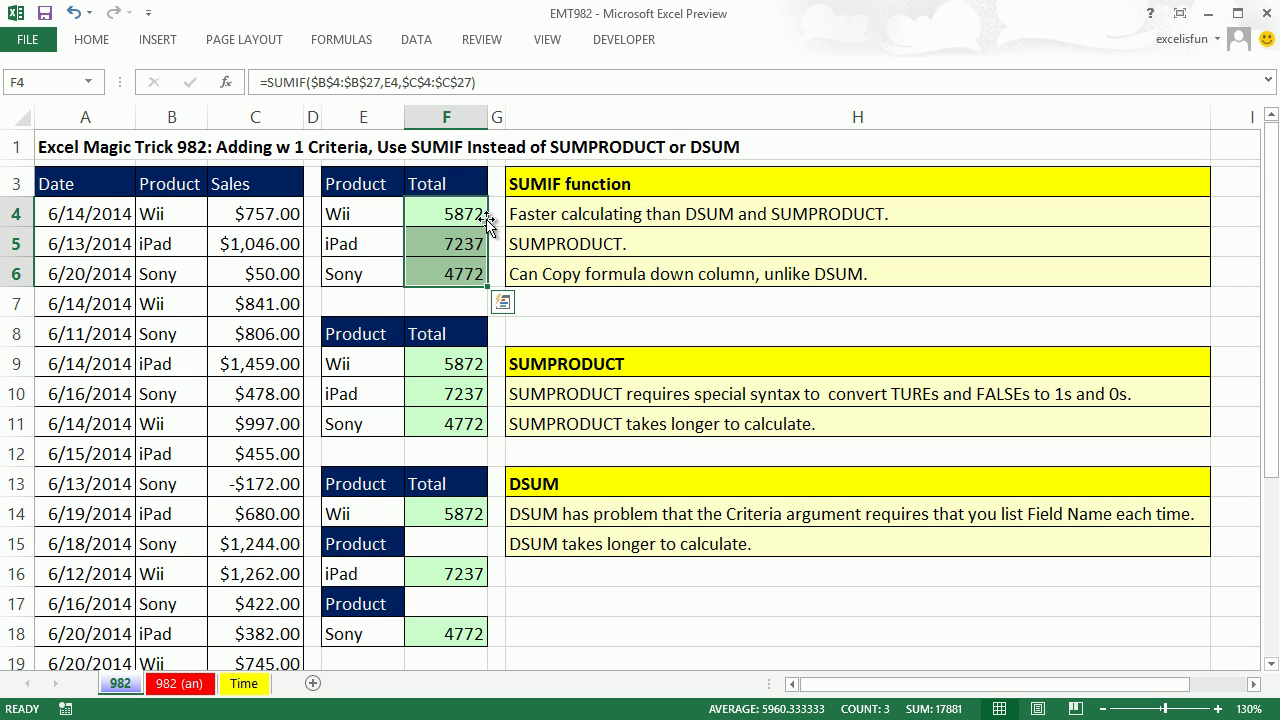